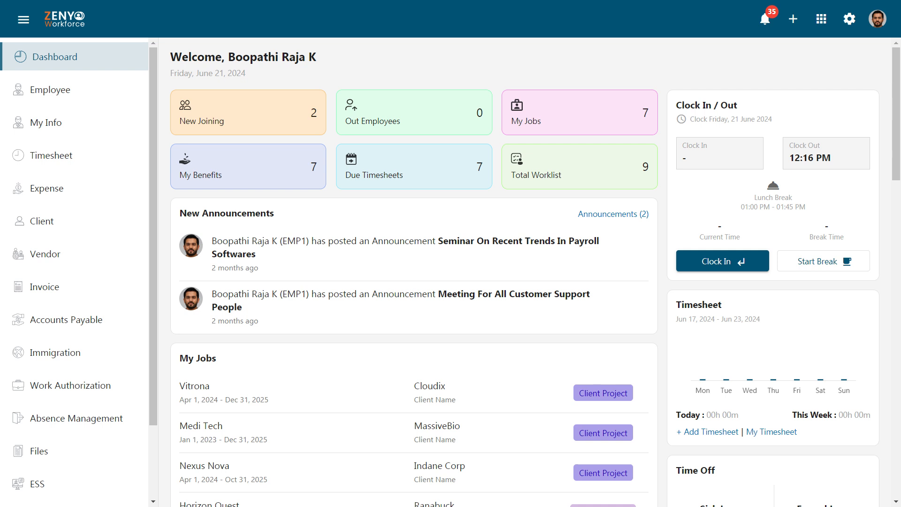
# Step: Open the Attendance Settings page under Attendance Management in the company settings
pyautogui.click(850, 19)
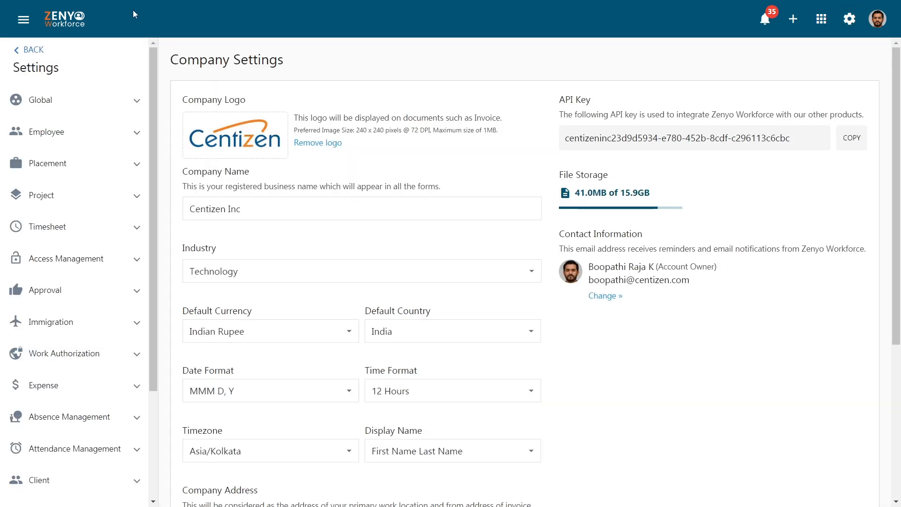
pyautogui.click(56, 445)
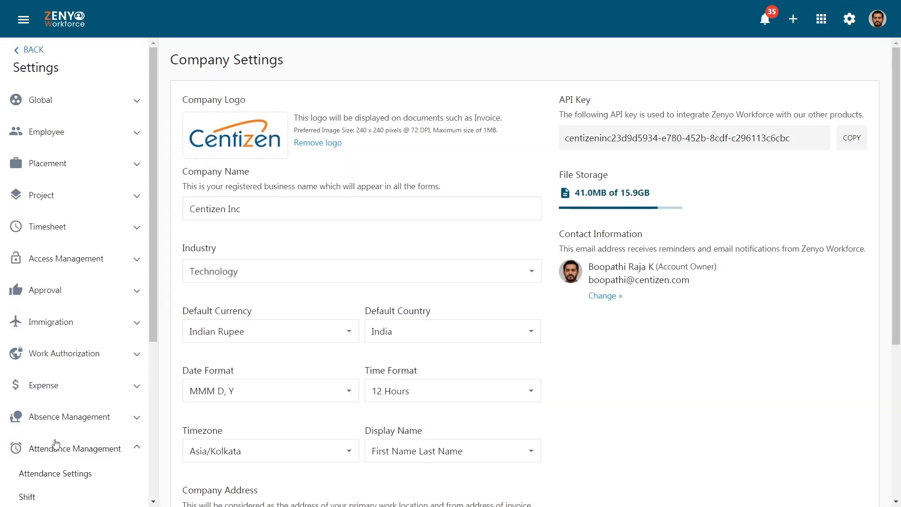
pyautogui.scroll(-3, 56, 444)
pyautogui.click(64, 363)
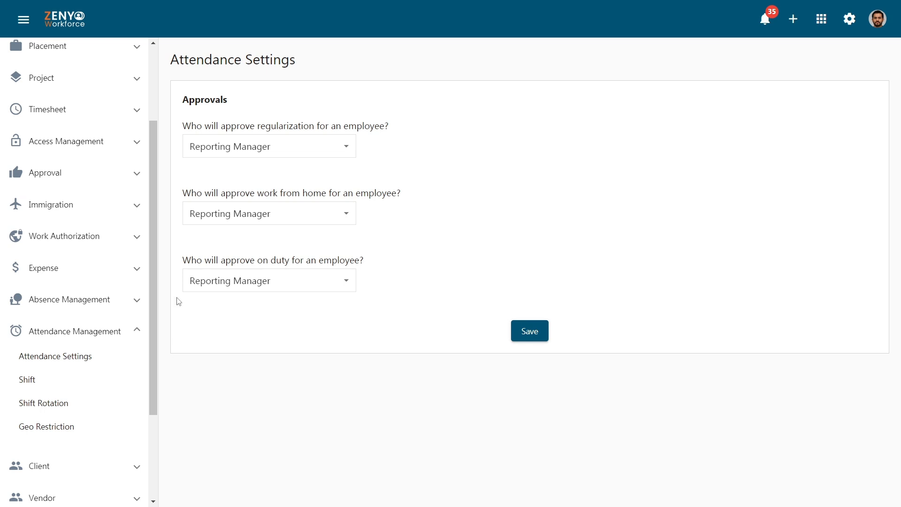
# Step: Set the regularization approver to Specific Person and choose the first listed employee (EMP1)
pyautogui.click(230, 150)
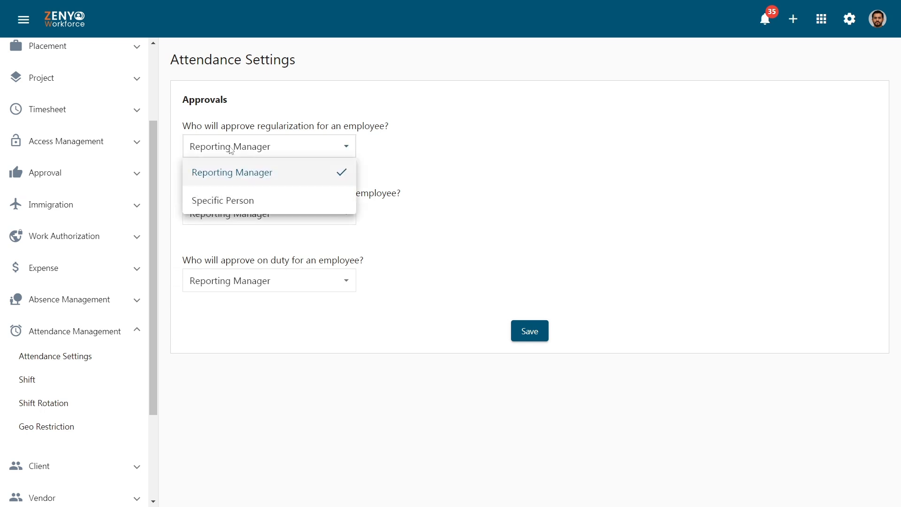
pyautogui.click(231, 171)
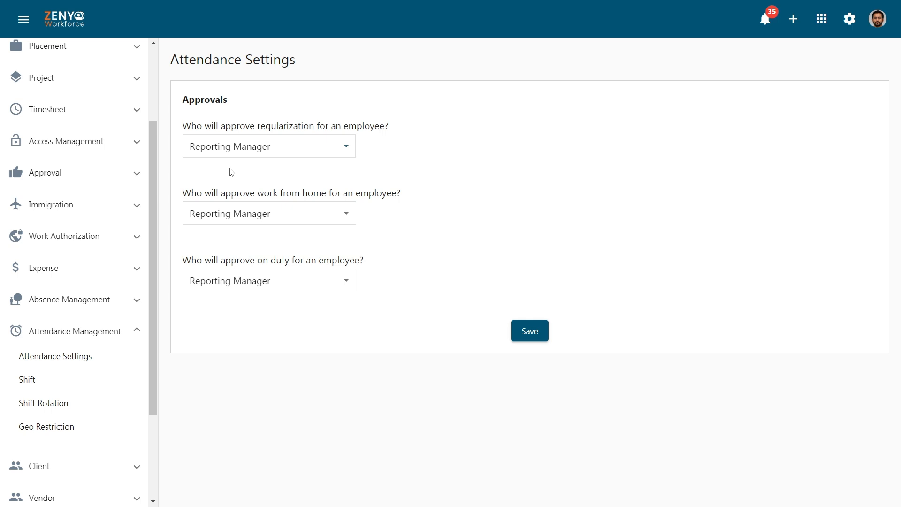
pyautogui.click(229, 150)
pyautogui.click(197, 199)
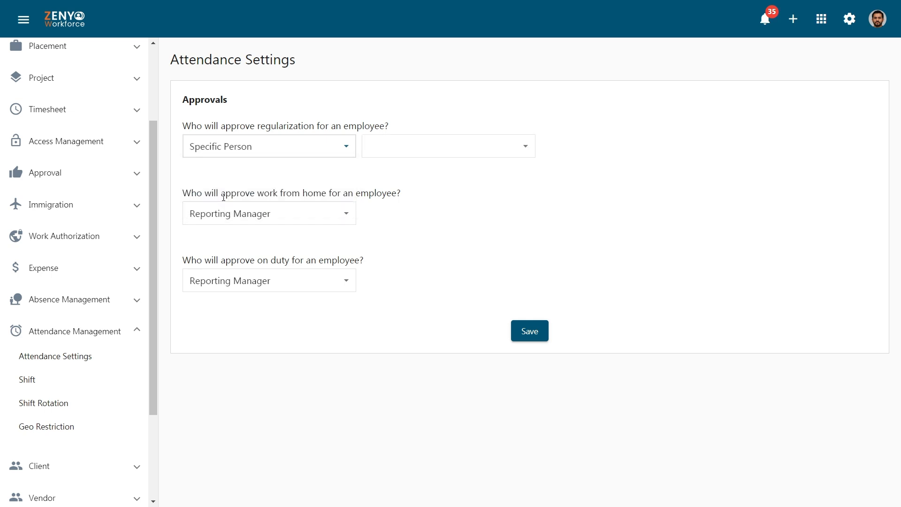
pyautogui.click(429, 155)
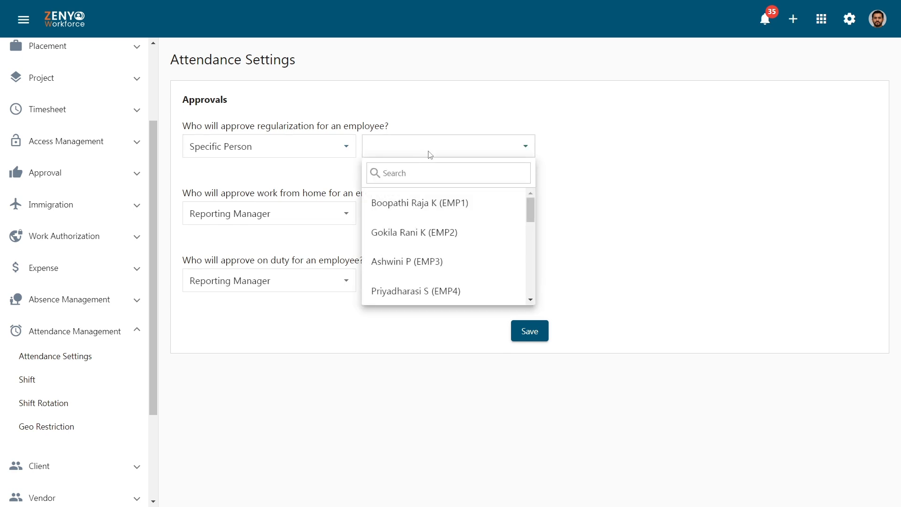
pyautogui.click(429, 204)
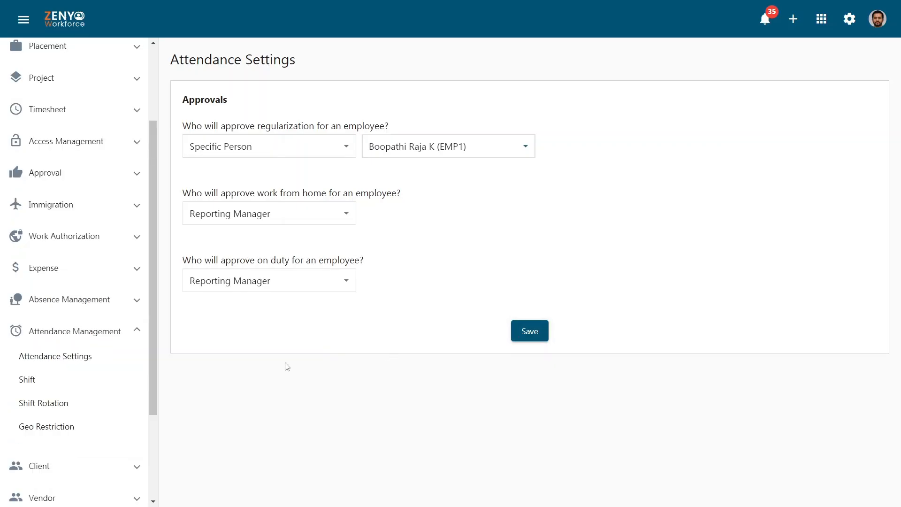
# Step: Add a new shift named Night Shift with start time 12:00 and end time 01:00
pyautogui.click(98, 388)
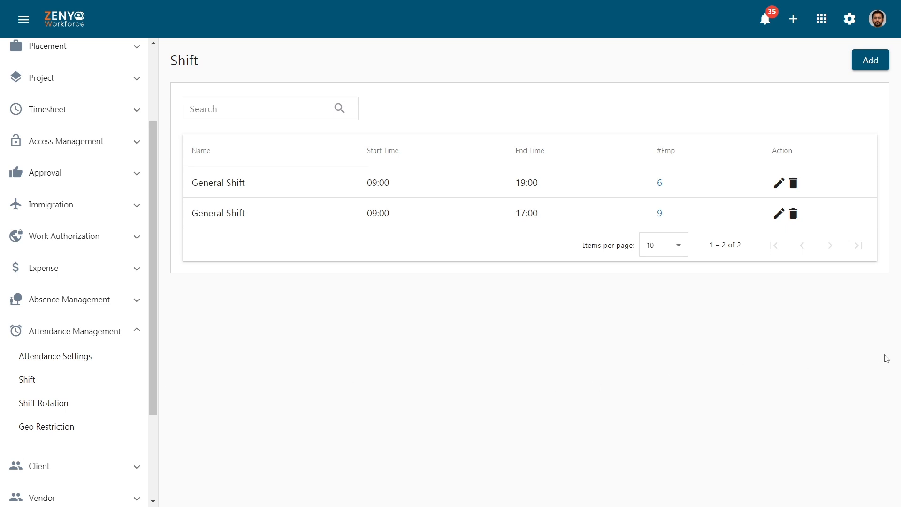
pyautogui.click(866, 66)
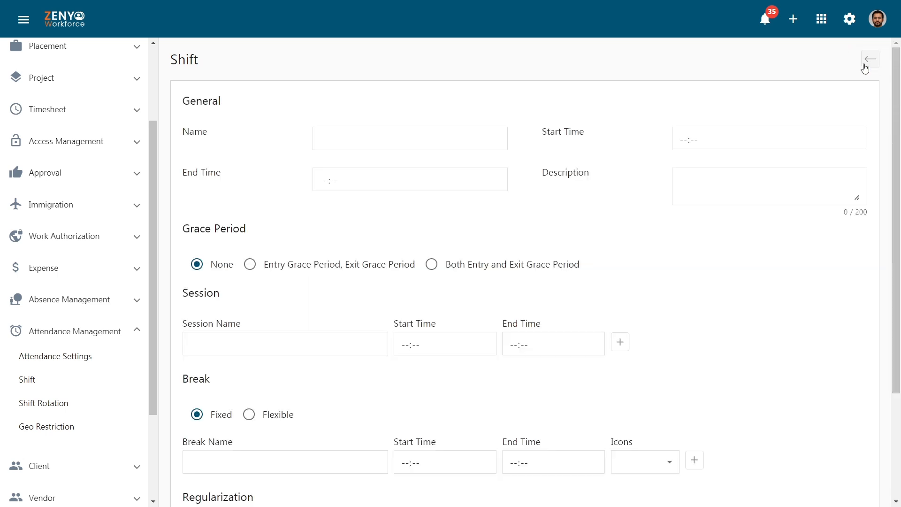
pyautogui.click(421, 139)
pyautogui.write('Night Shift')
pyautogui.click(686, 145)
pyautogui.write('1200')
pyautogui.click(323, 188)
pyautogui.write('0100')
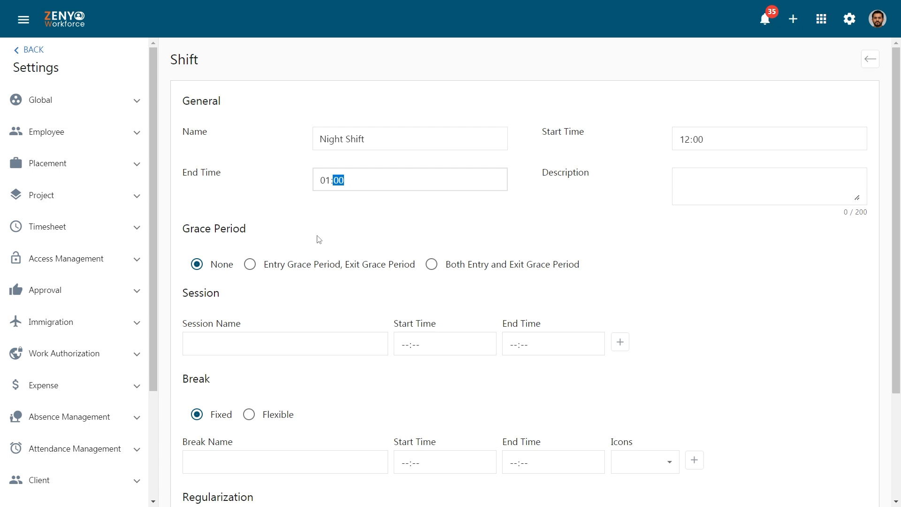
# Step: Choose Entry Grace Period, Exit Grace Period and mark late entry by 10 mins, 2 times Monthly, as 0.5 day absent
pyautogui.click(250, 265)
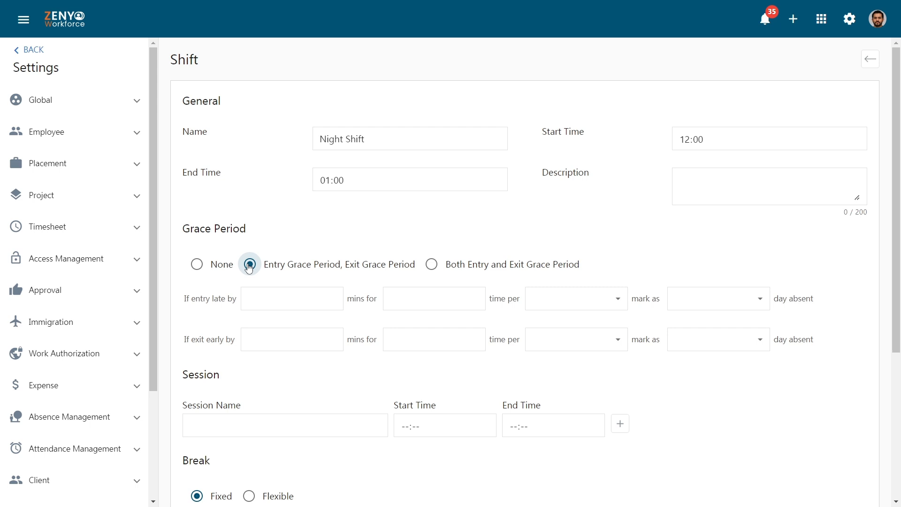
pyautogui.click(246, 299)
pyautogui.write('10')
pyautogui.click(396, 301)
pyautogui.write('2')
pyautogui.click(563, 302)
pyautogui.click(569, 352)
pyautogui.click(699, 298)
pyautogui.click(704, 322)
# Step: Configure the early exit rule as 10 mins for 2 times per Monthly, marked as 0.5 day absent
pyautogui.click(314, 344)
pyautogui.write('10')
pyautogui.click(408, 338)
pyautogui.write('2')
pyautogui.click(544, 340)
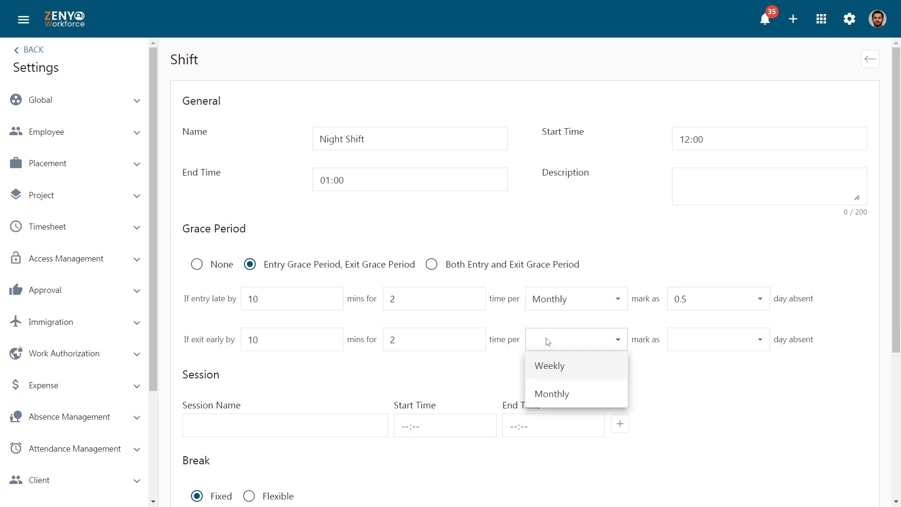
pyautogui.click(544, 395)
pyautogui.click(695, 339)
pyautogui.click(706, 361)
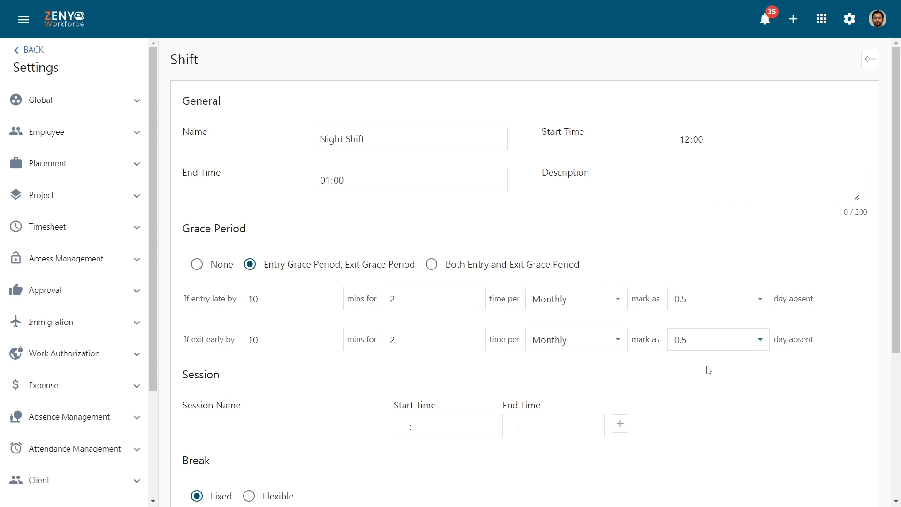
# Step: Choose Both Entry and Exit Grace Period and mark 10 mins for 2 times per Monthly as 0.5 day absent
pyautogui.click(431, 265)
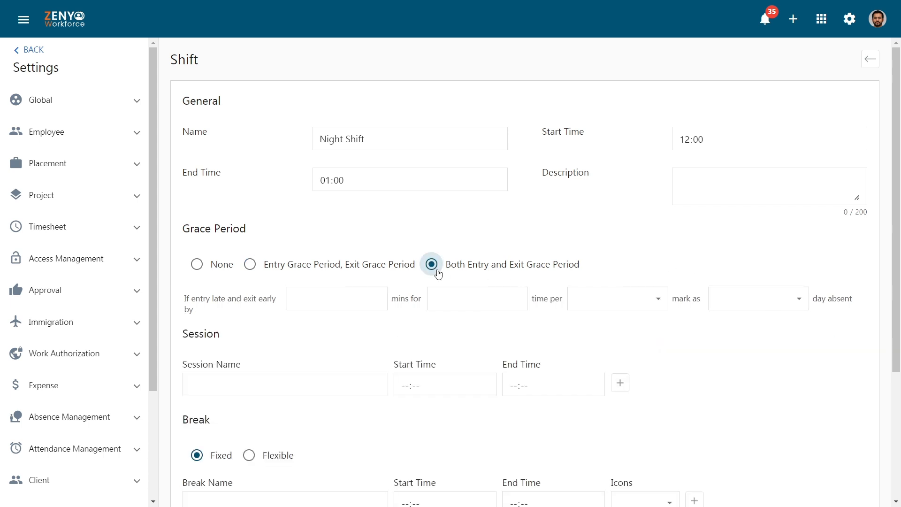
pyautogui.click(362, 299)
pyautogui.write('10')
pyautogui.click(439, 302)
pyautogui.write('2')
pyautogui.click(583, 299)
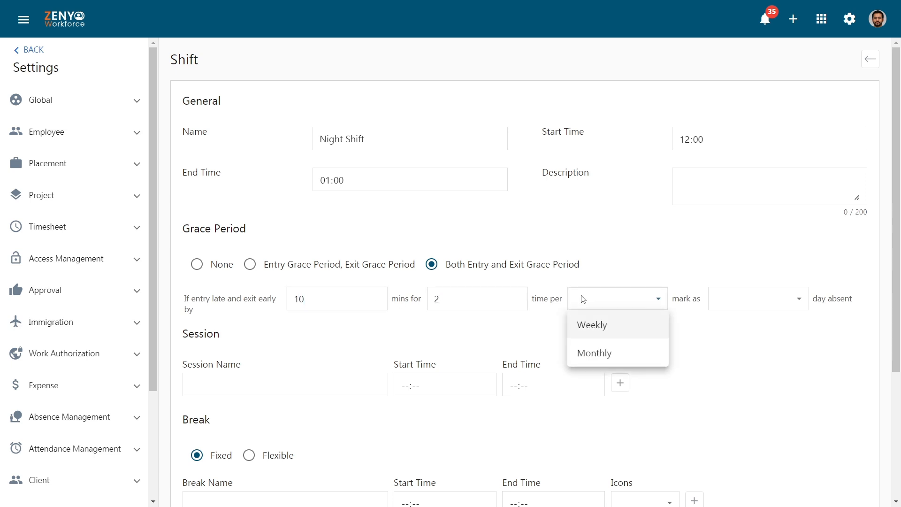
pyautogui.click(591, 351)
pyautogui.click(741, 305)
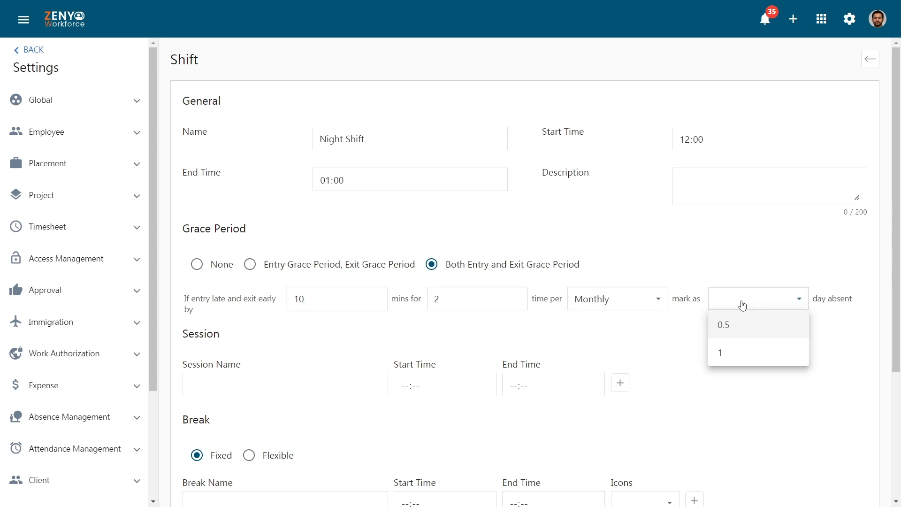
pyautogui.click(743, 326)
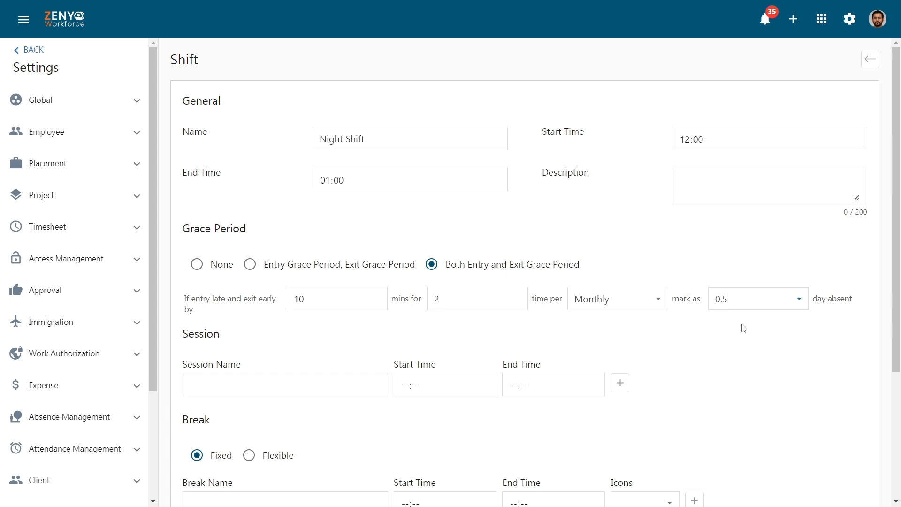
# Step: Define the shift's session as Night Session, starting at 20:35 and ending at 23:25
pyautogui.click(298, 386)
pyautogui.write('Night Session')
pyautogui.click(407, 387)
pyautogui.write('2035')
pyautogui.click(514, 387)
pyautogui.write('2325')
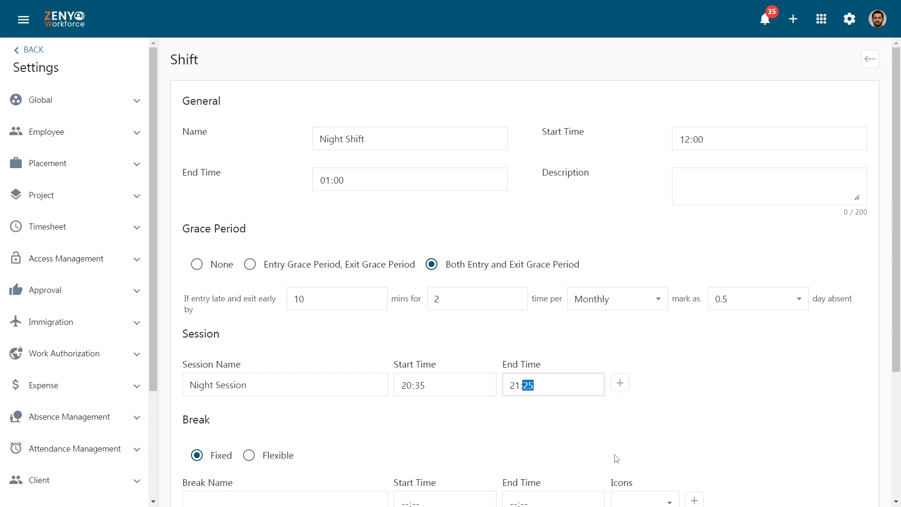
# Step: Enter a fixed break named Tea Break from 20:15 to 20:30 with the cup icon
pyautogui.click(198, 455)
pyautogui.scroll(-3, 199, 423)
pyautogui.click(199, 330)
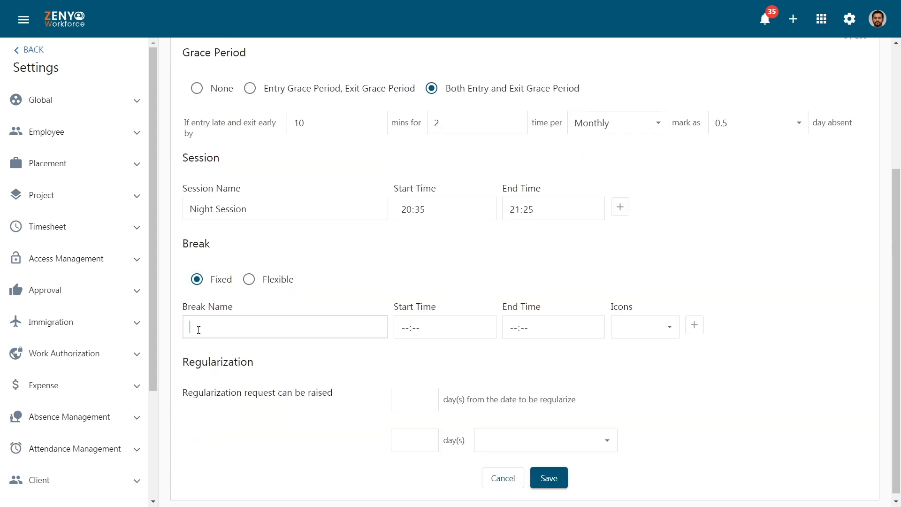
pyautogui.write('Tea Break')
pyautogui.click(407, 328)
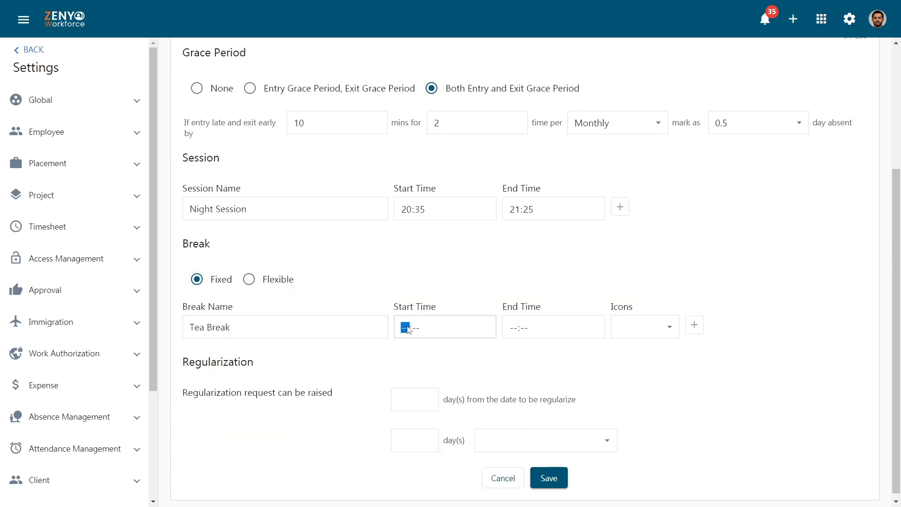
pyautogui.write('20:15')
pyautogui.click(513, 328)
pyautogui.write('20:30')
pyautogui.click(644, 327)
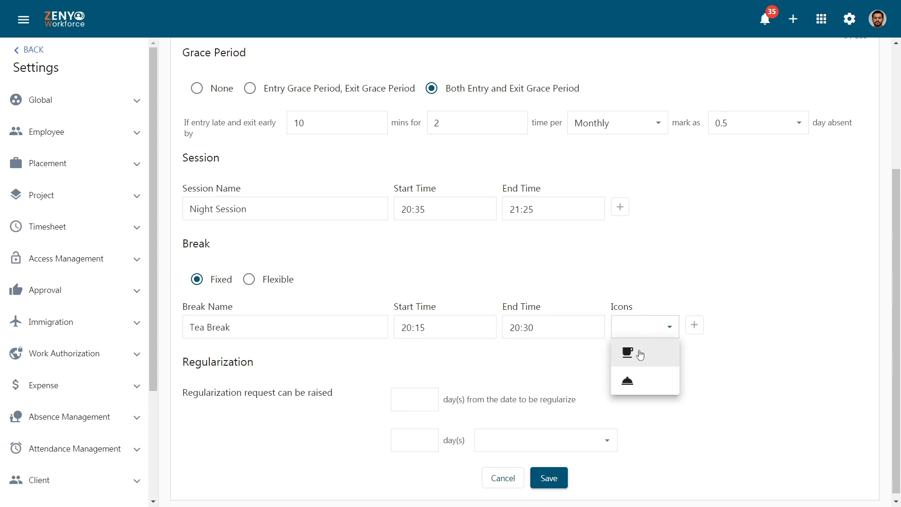
pyautogui.click(640, 355)
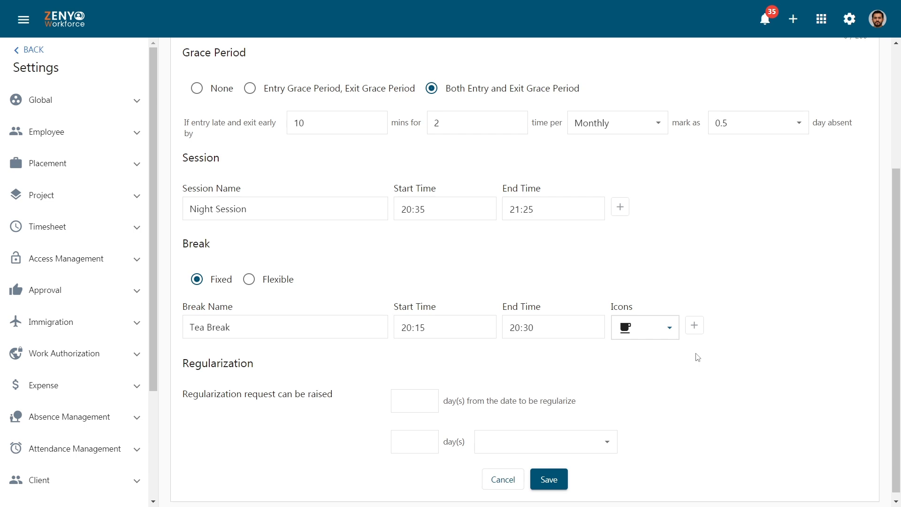
# Step: Make the shift's break Flexible with a duration of 60 mins
pyautogui.click(247, 281)
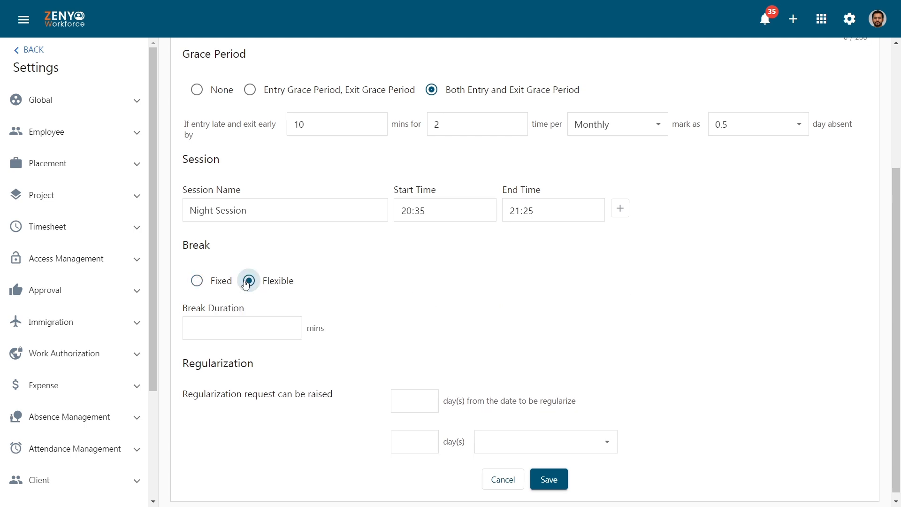
pyautogui.click(246, 324)
pyautogui.write('60')
# Step: Allow regularization requests within 2 days of the date and for 5 days Monthly, and save the shift
pyautogui.scroll(-1, 247, 324)
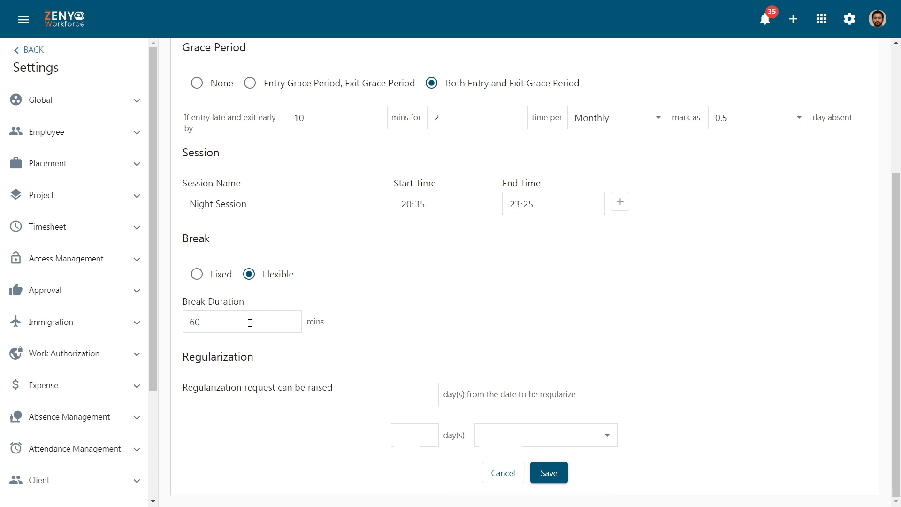
pyautogui.click(408, 393)
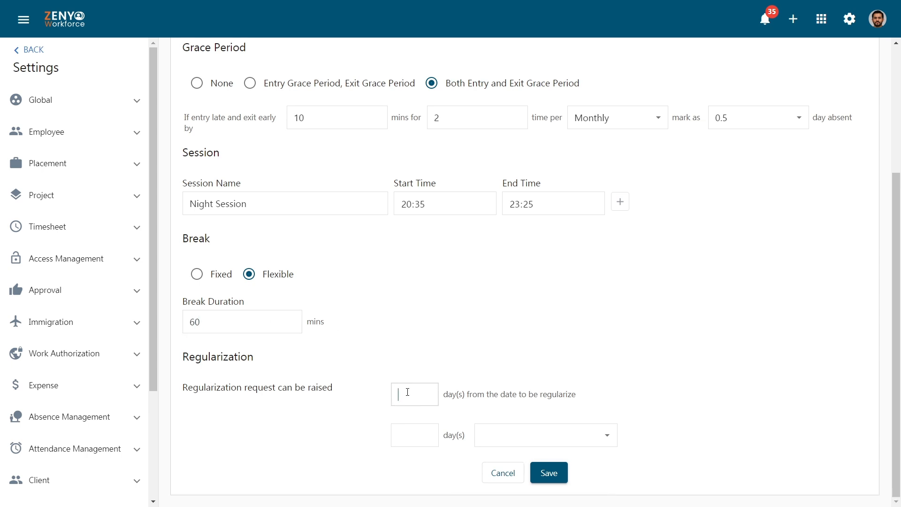
pyautogui.write('2')
pyautogui.click(406, 433)
pyautogui.write('5')
pyautogui.click(489, 434)
pyautogui.click(483, 487)
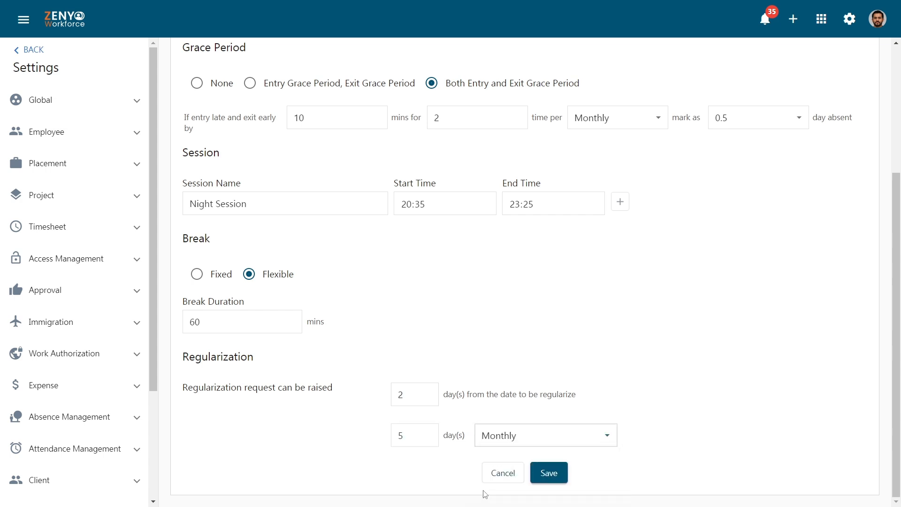
pyautogui.click(552, 475)
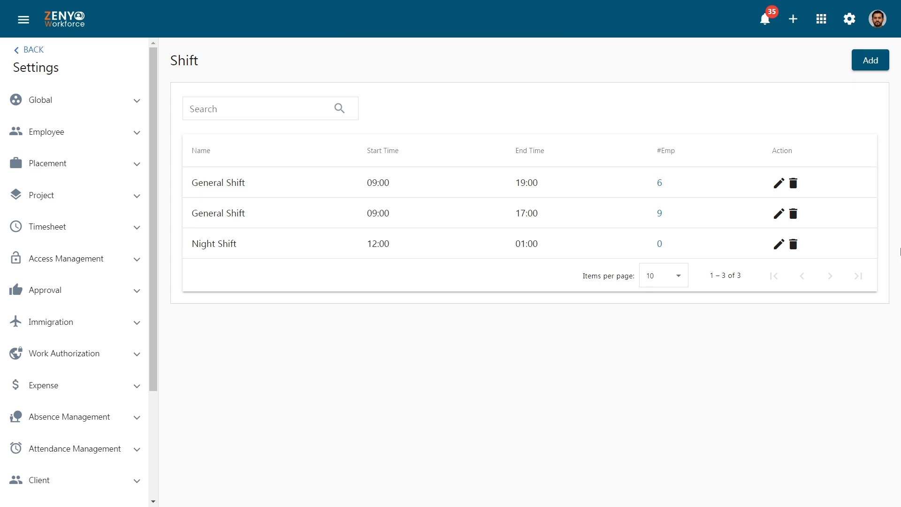
# Step: Open employee assignment for the Night Shift and move the first available employee to Selected Employees
pyautogui.click(659, 244)
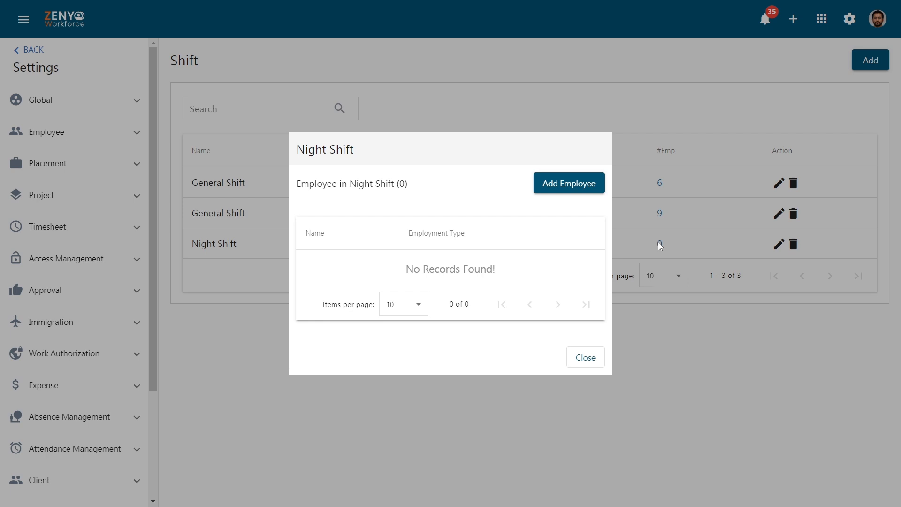
pyautogui.click(572, 189)
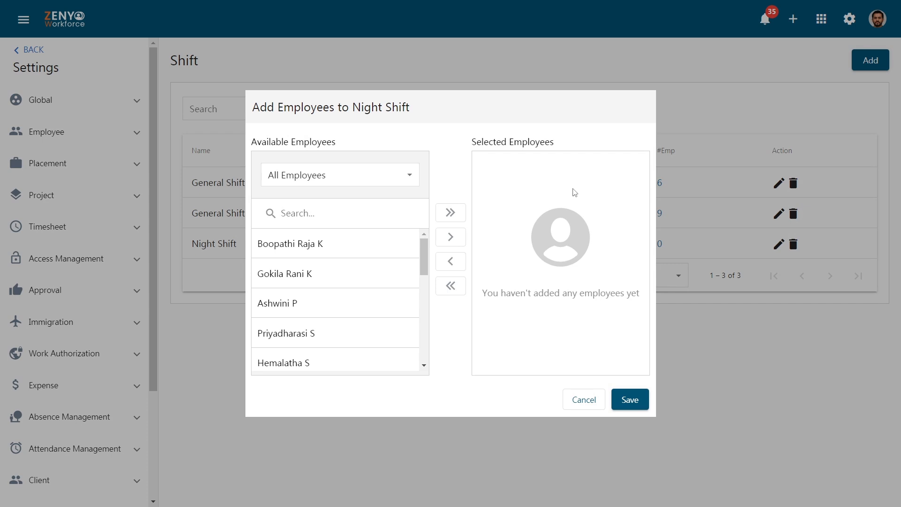
pyautogui.click(407, 184)
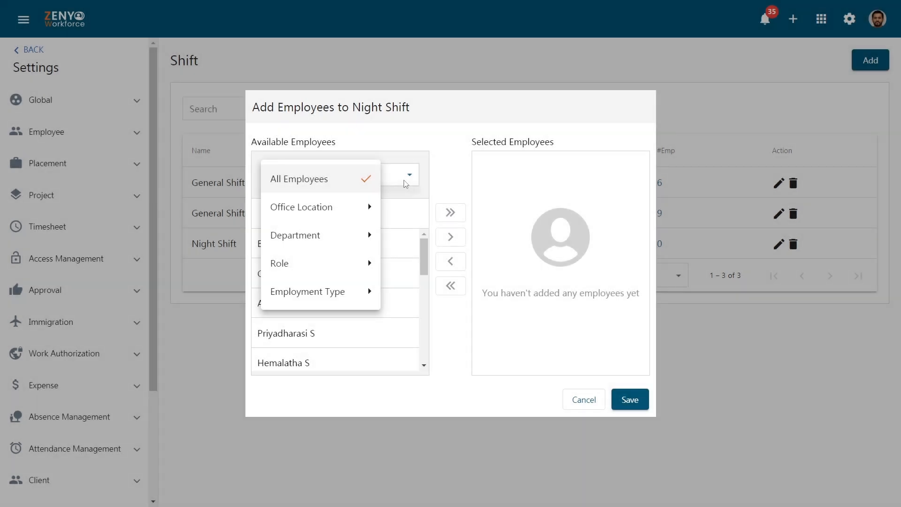
pyautogui.click(407, 183)
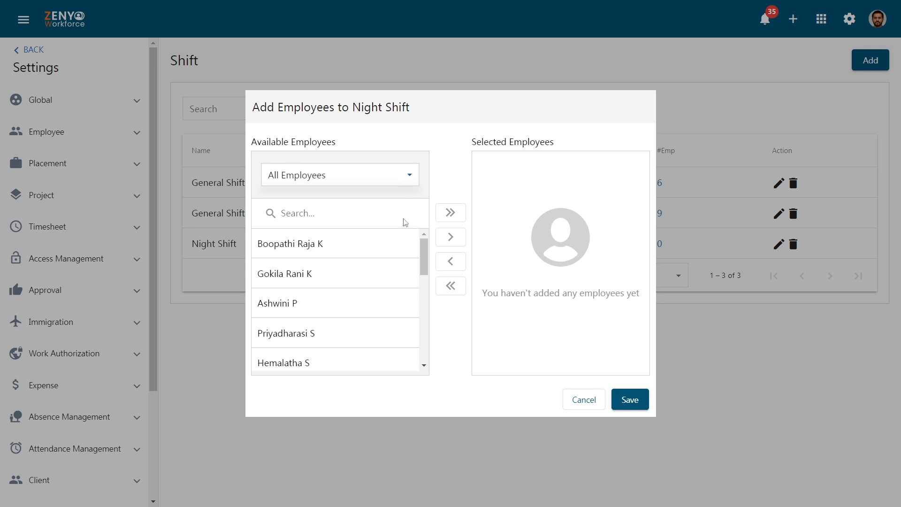
pyautogui.click(399, 253)
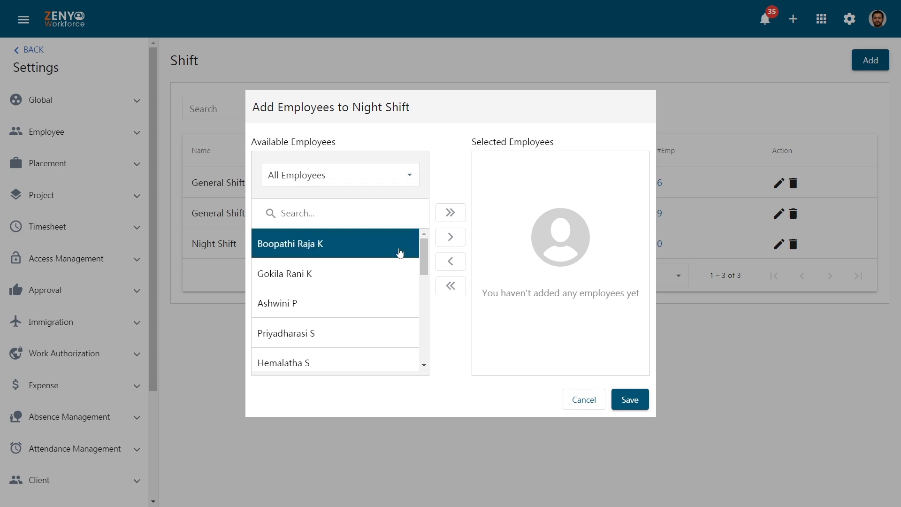
pyautogui.click(450, 237)
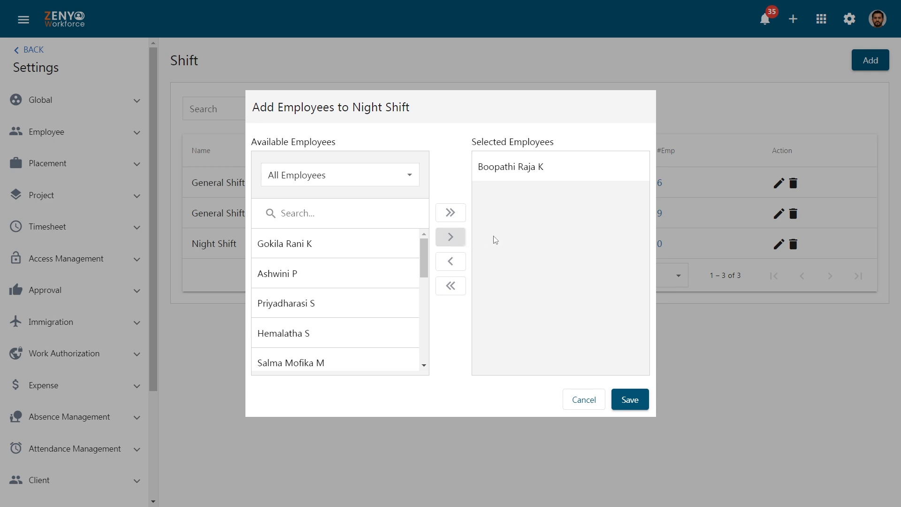
# Step: Return the selected employee to Available Employees, and try adding and removing all employees at once
pyautogui.click(493, 170)
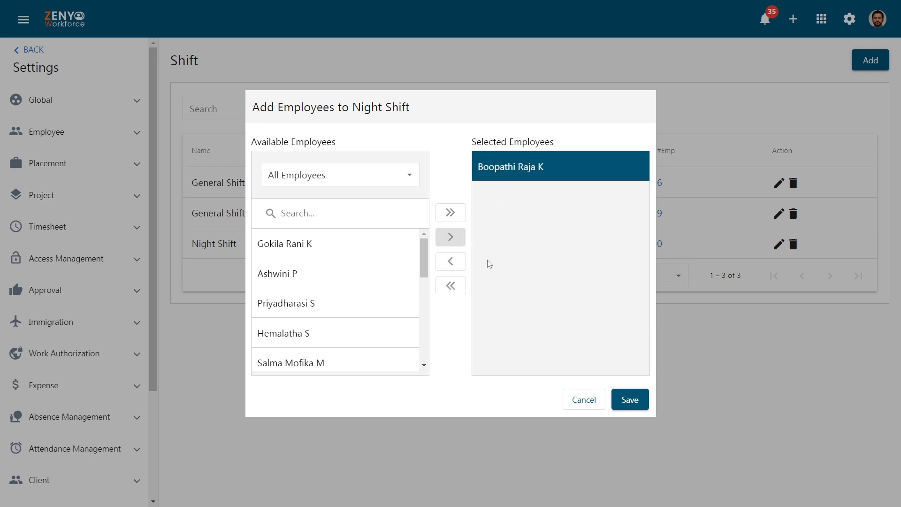
pyautogui.click(455, 262)
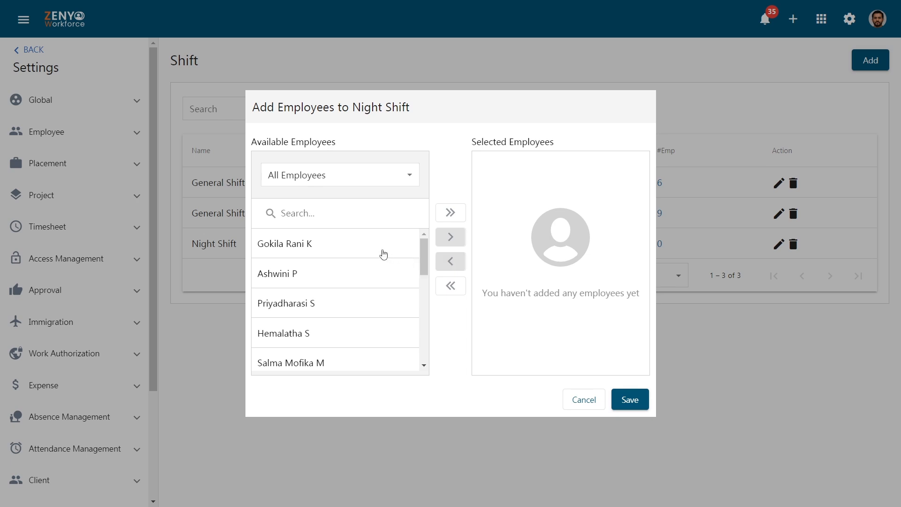
pyautogui.click(384, 254)
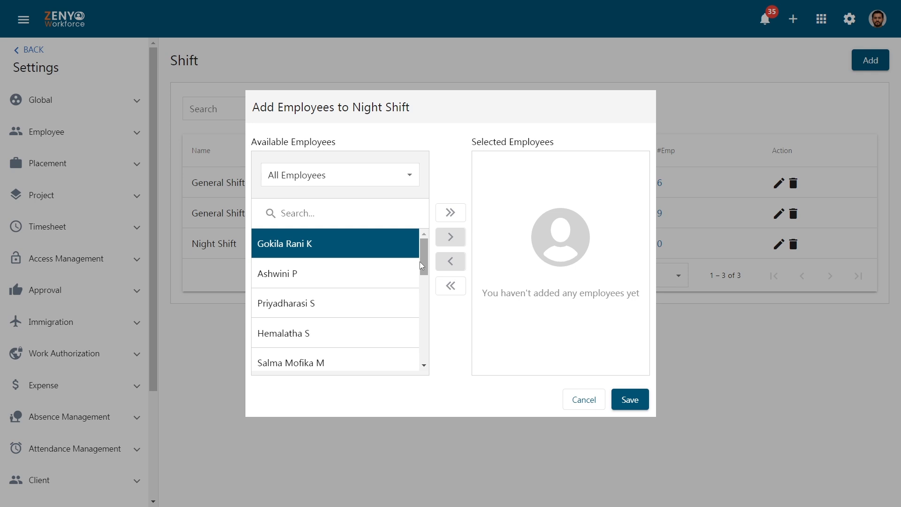
pyautogui.scroll(-2, 422, 265)
pyautogui.click(384, 268)
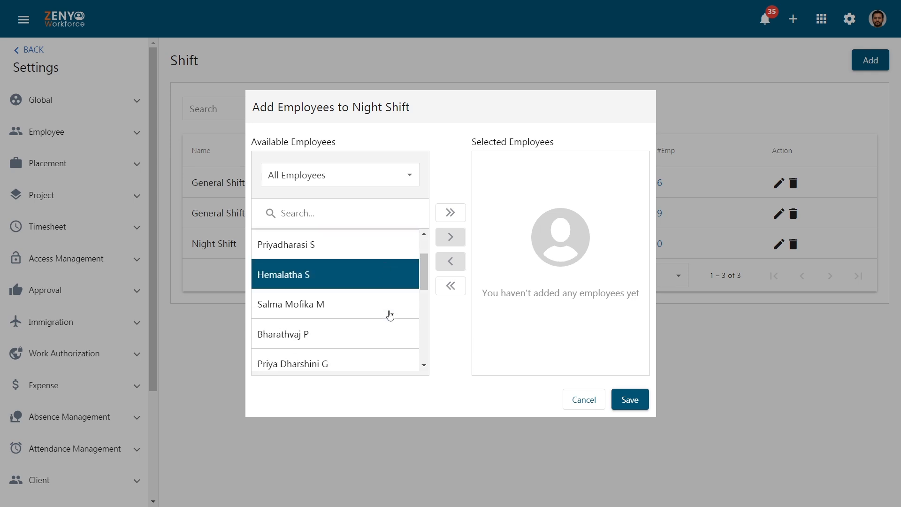
pyautogui.click(389, 315)
pyautogui.click(389, 337)
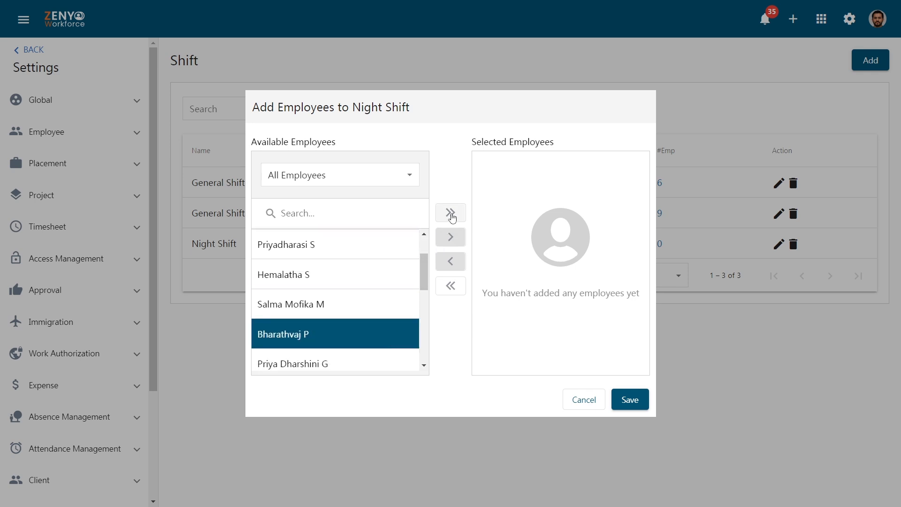
pyautogui.click(451, 216)
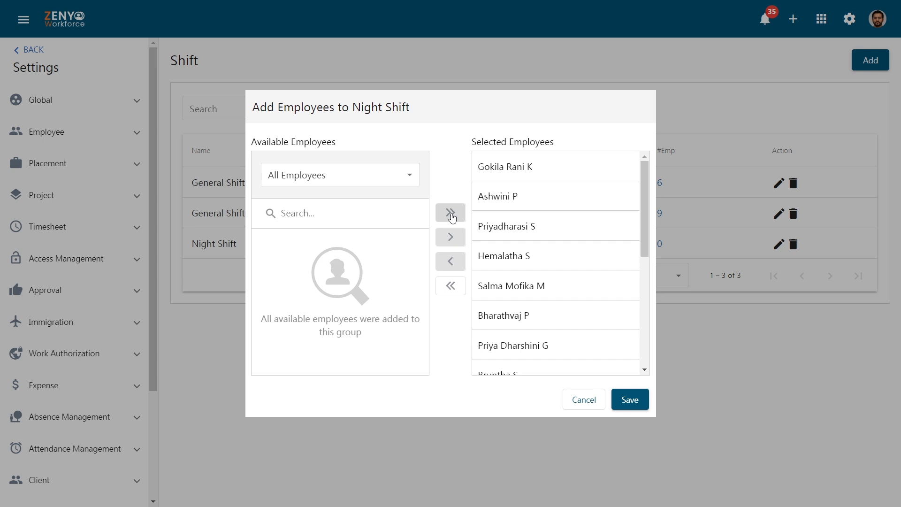
pyautogui.click(451, 285)
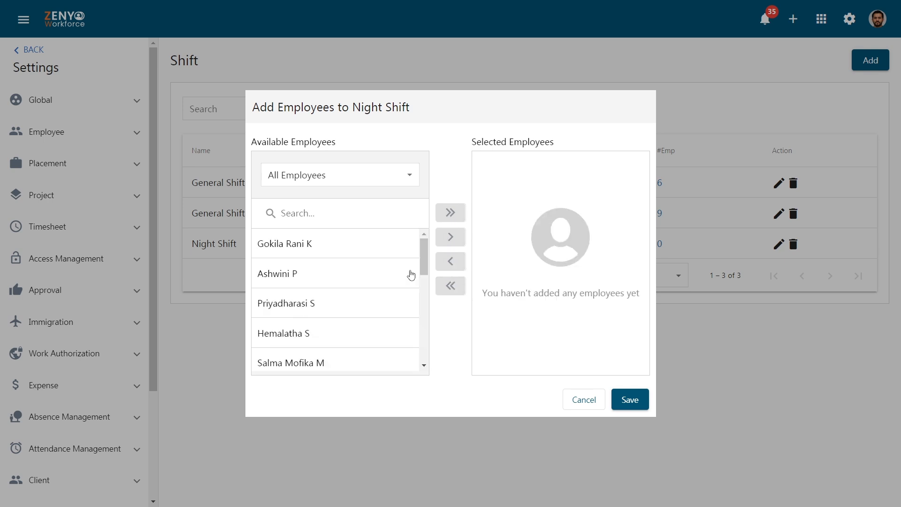
# Step: Assign all available employees to the Night Shift and save the assignment
pyautogui.click(445, 214)
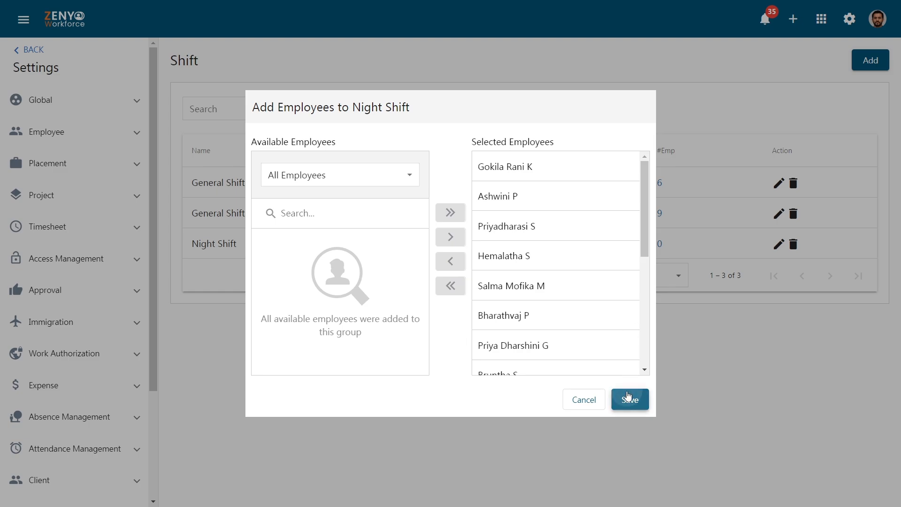
pyautogui.click(629, 398)
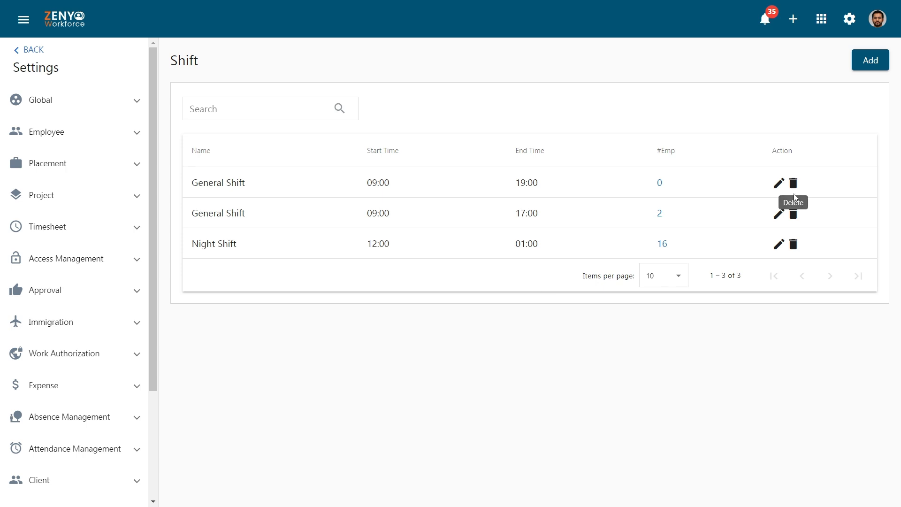
# Step: Create a new shift rotation under Attendance Management with the schedule name Rotation 1
pyautogui.click(140, 455)
pyautogui.scroll(-3, 140, 456)
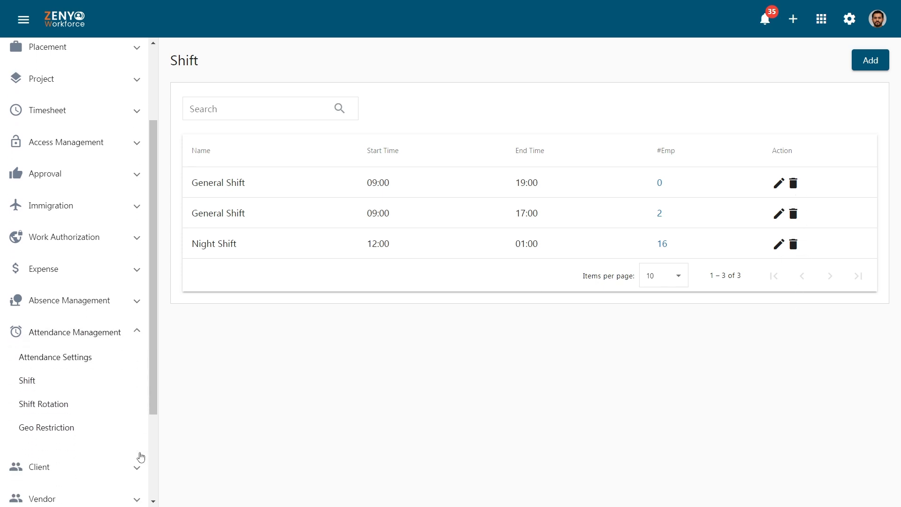
pyautogui.click(129, 406)
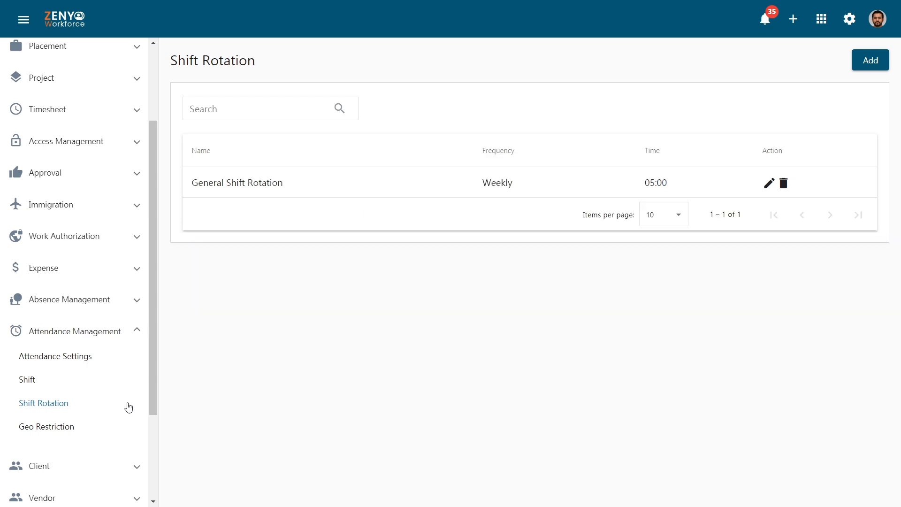
pyautogui.click(871, 60)
pyautogui.click(538, 139)
pyautogui.write('Rotation 1')
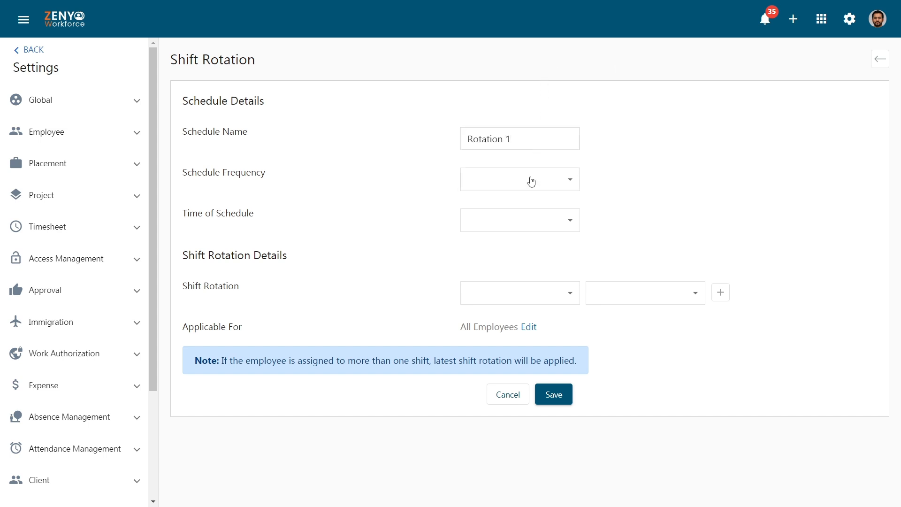
# Step: Set the rotation's schedule frequency to Weekly on Monday
pyautogui.click(531, 181)
pyautogui.click(527, 205)
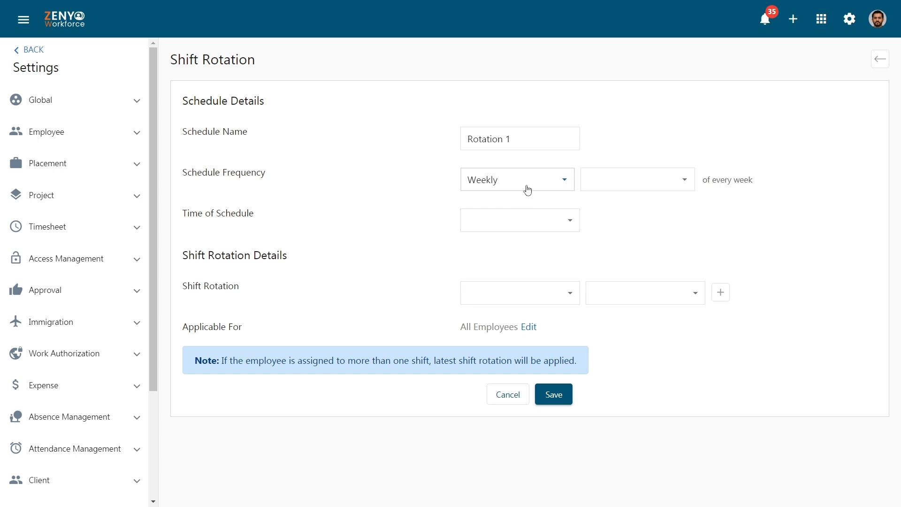
pyautogui.click(643, 187)
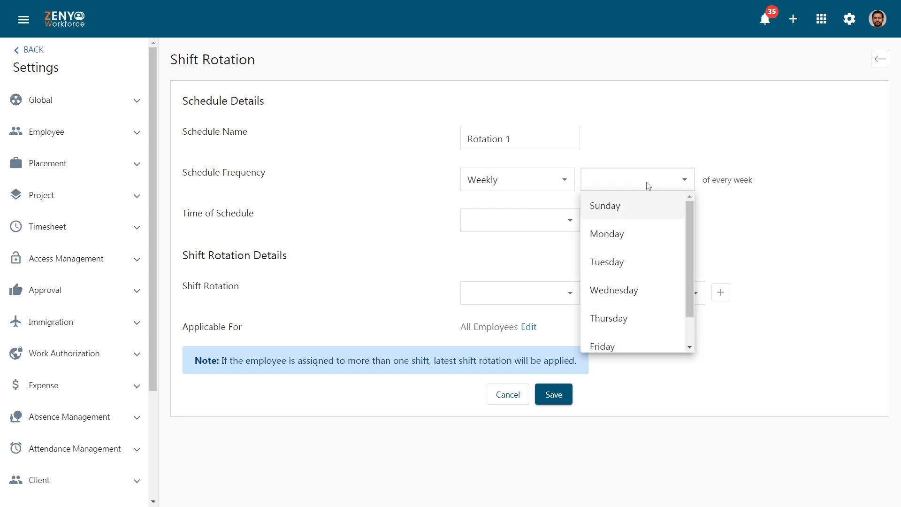
pyautogui.click(650, 232)
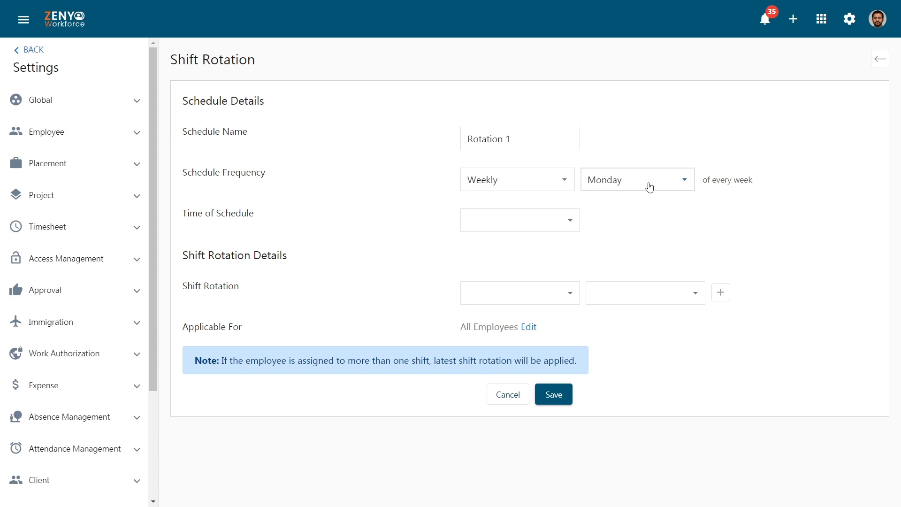
# Step: Set the rotation's schedule frequency to Monthly on the 2nd, with 12:30 AM as the time of schedule
pyautogui.click(565, 186)
pyautogui.click(561, 230)
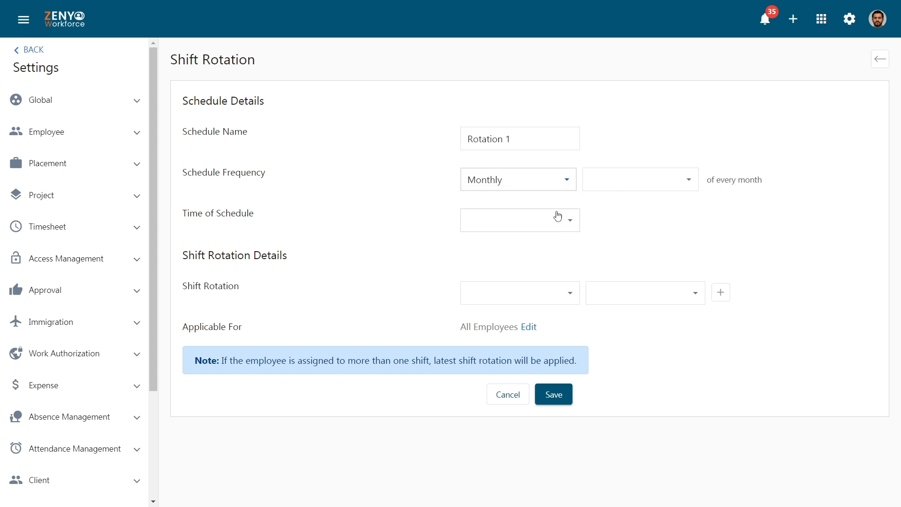
pyautogui.click(630, 179)
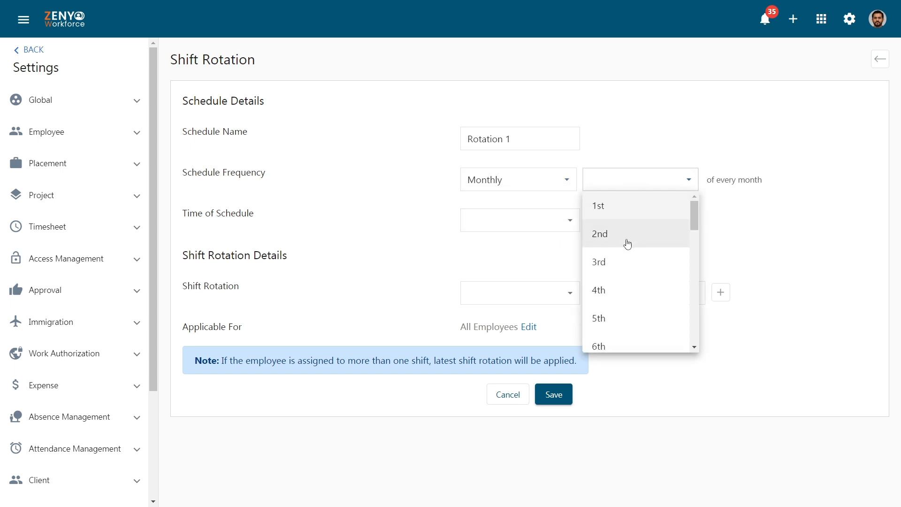
pyautogui.click(627, 244)
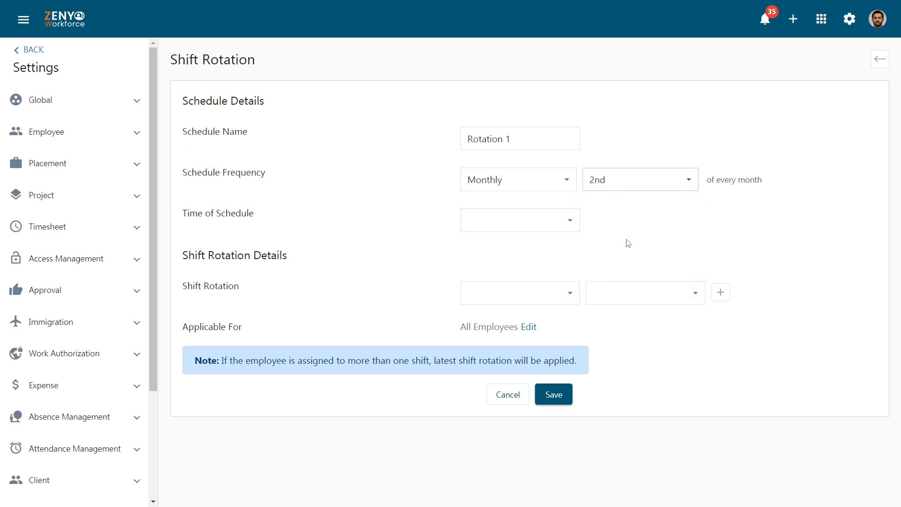
pyautogui.click(561, 225)
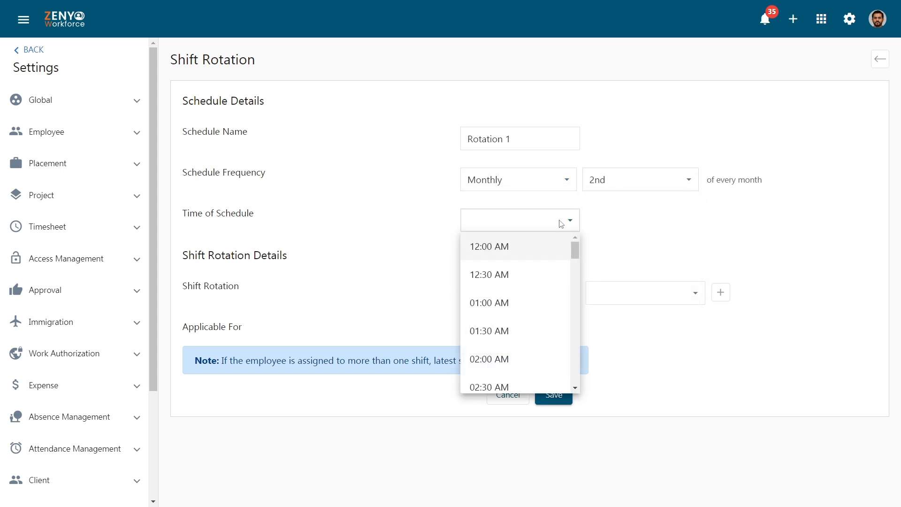
pyautogui.click(560, 271)
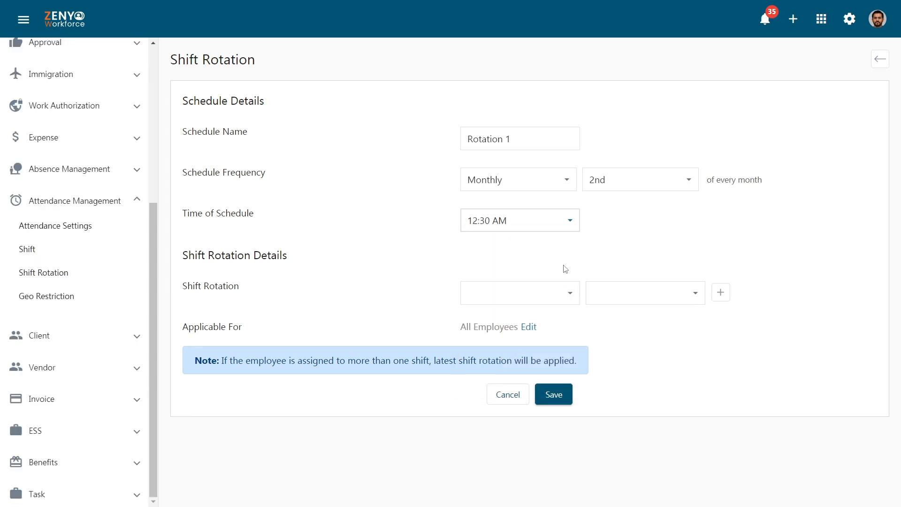
# Step: Set the shift rotation from Night Shift to the first General Shift option
pyautogui.click(569, 292)
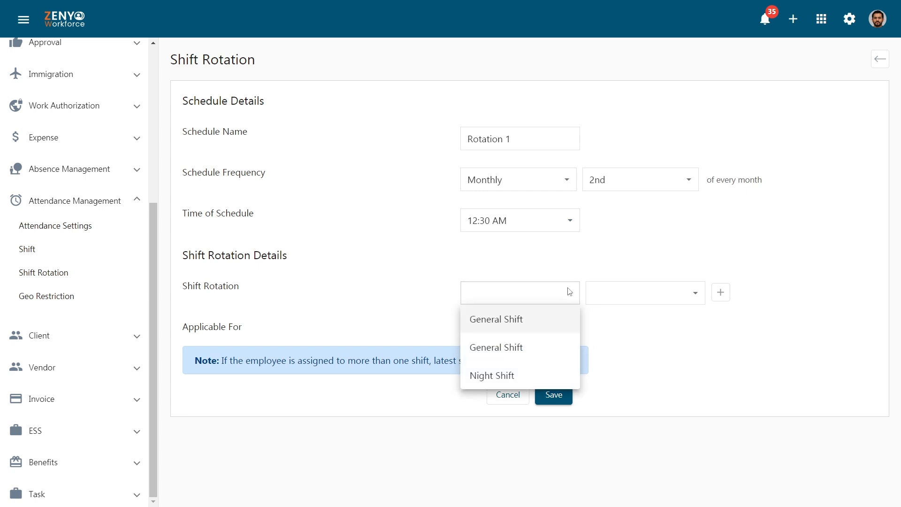
pyautogui.click(569, 373)
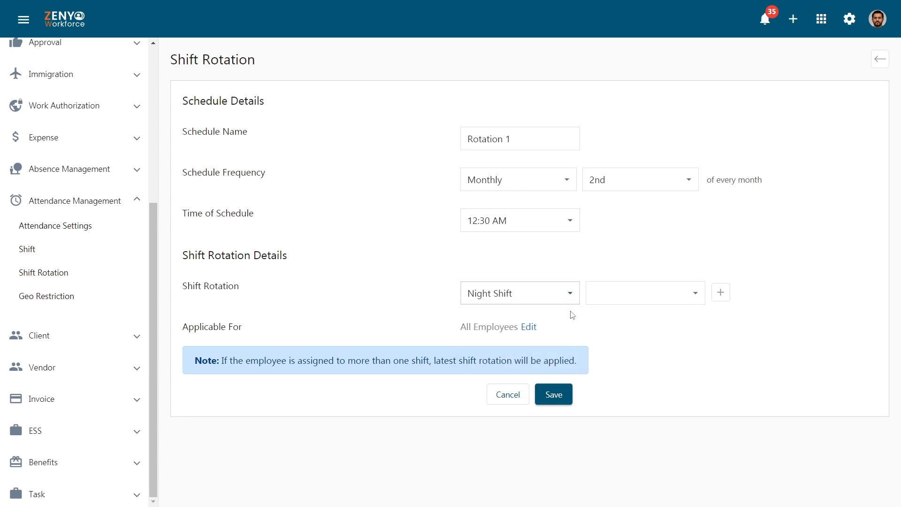
pyautogui.click(627, 293)
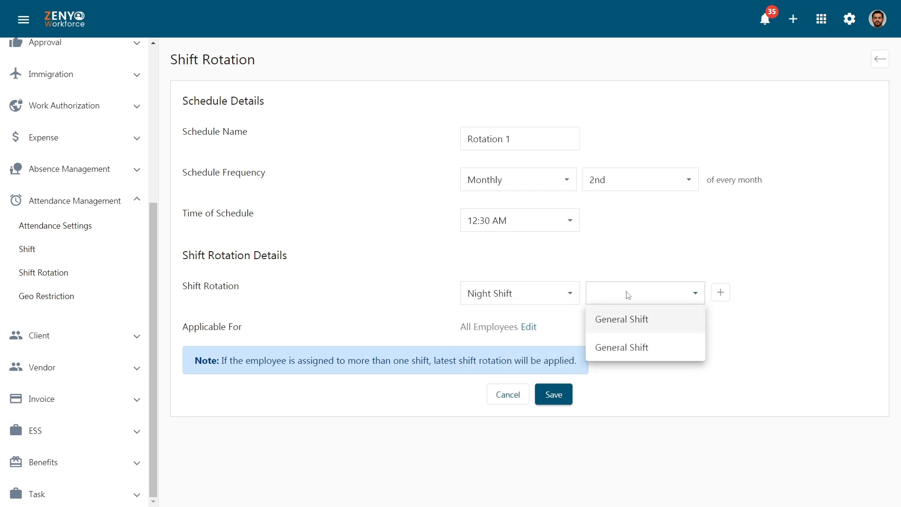
pyautogui.click(629, 320)
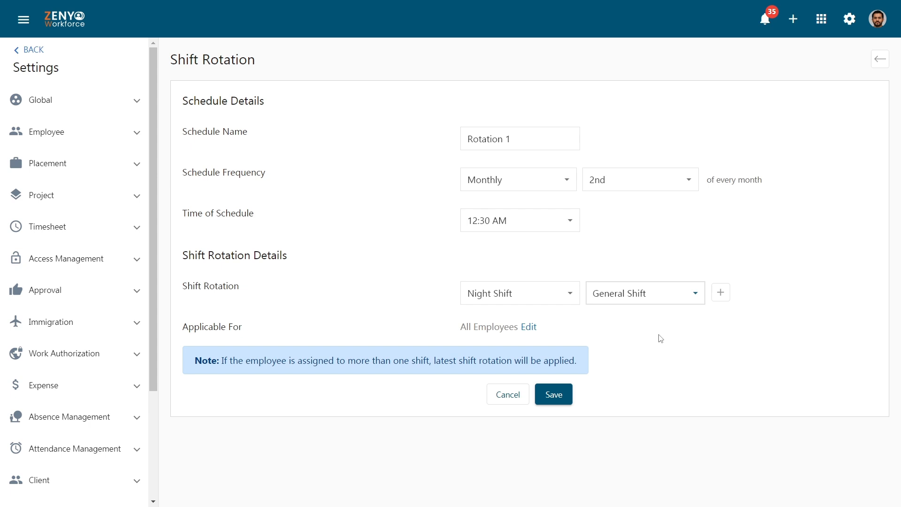
# Step: Make the rotation applicable for All Employees through its filter options, and save the rotation
pyautogui.click(530, 332)
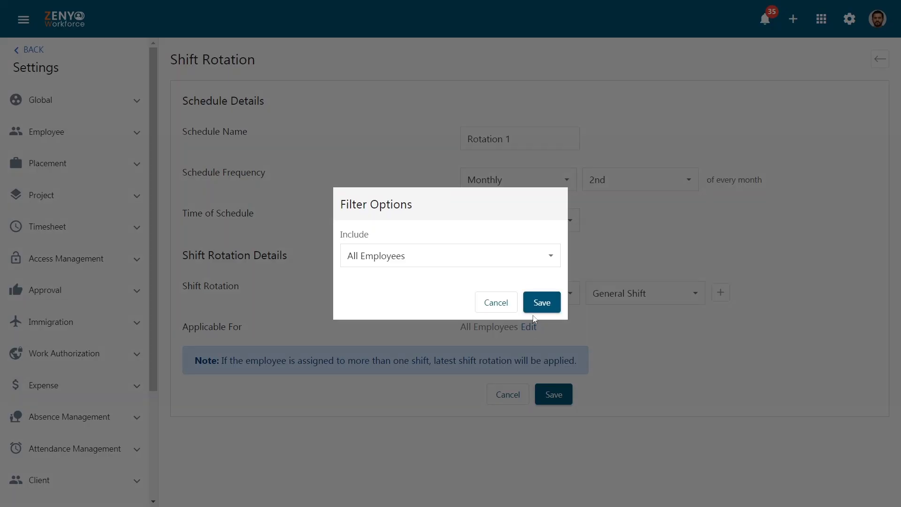
pyautogui.click(538, 255)
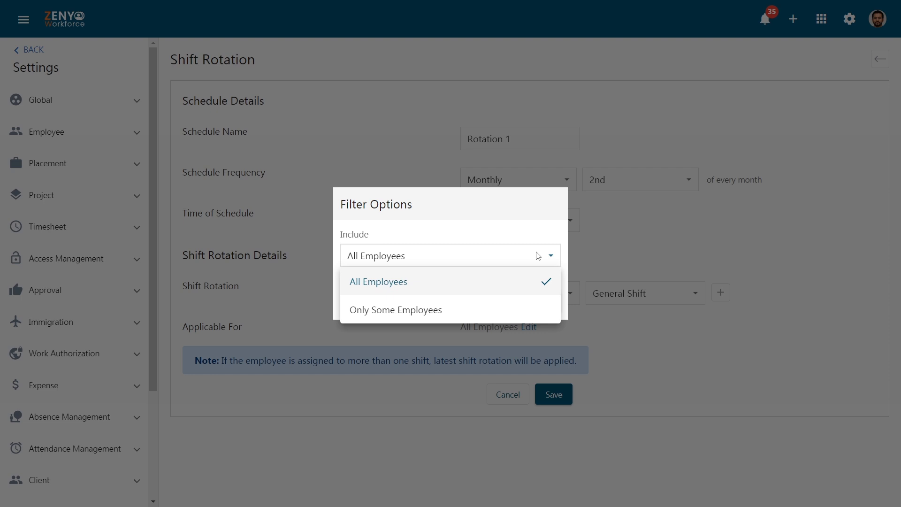
pyautogui.click(538, 309)
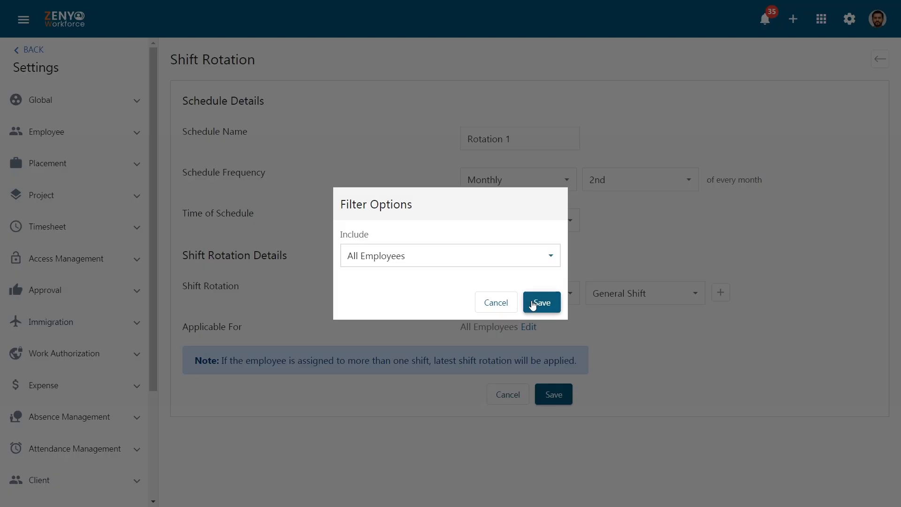
pyautogui.click(535, 302)
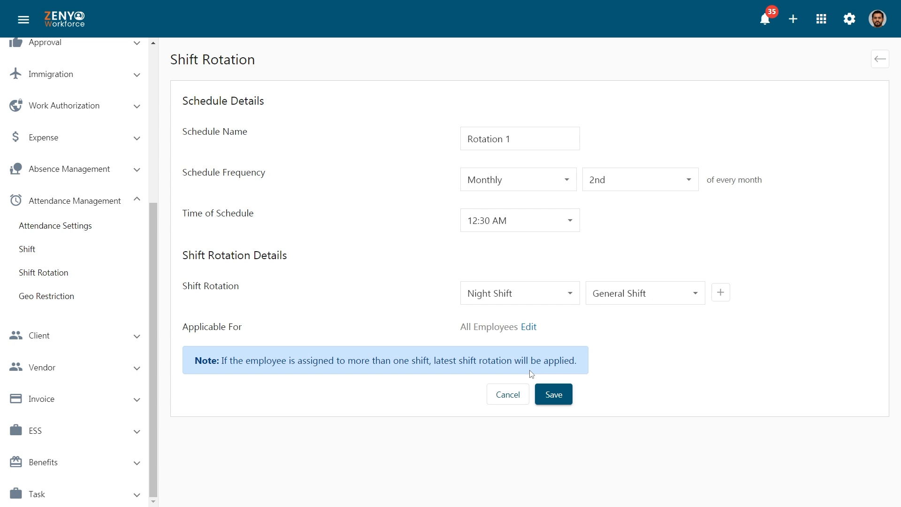
pyautogui.click(538, 394)
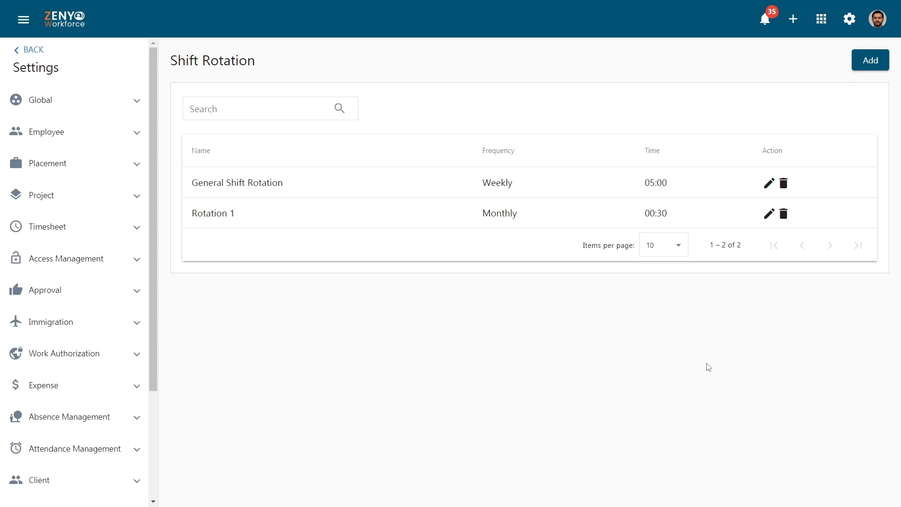
# Step: Edit General Shift Rotation to run on Tuesday of every week and update it
pyautogui.click(769, 187)
pyautogui.click(638, 180)
pyautogui.click(635, 256)
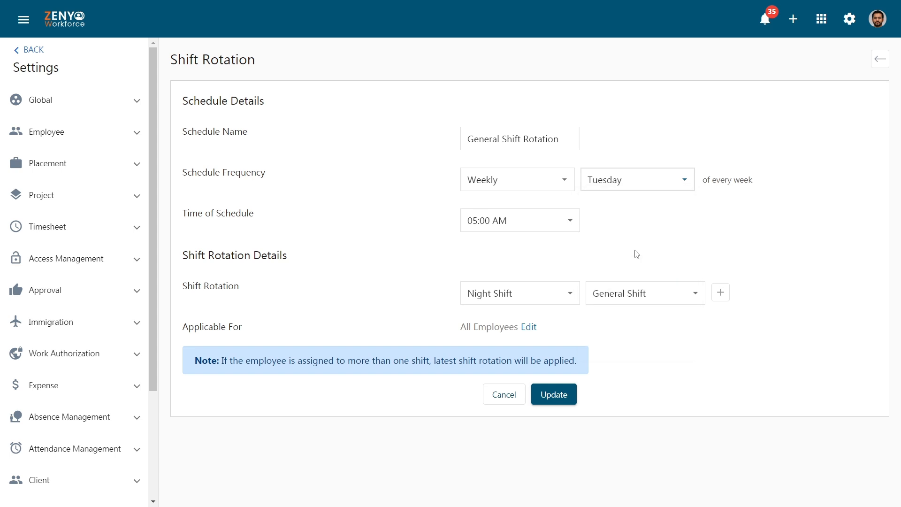
pyautogui.click(565, 393)
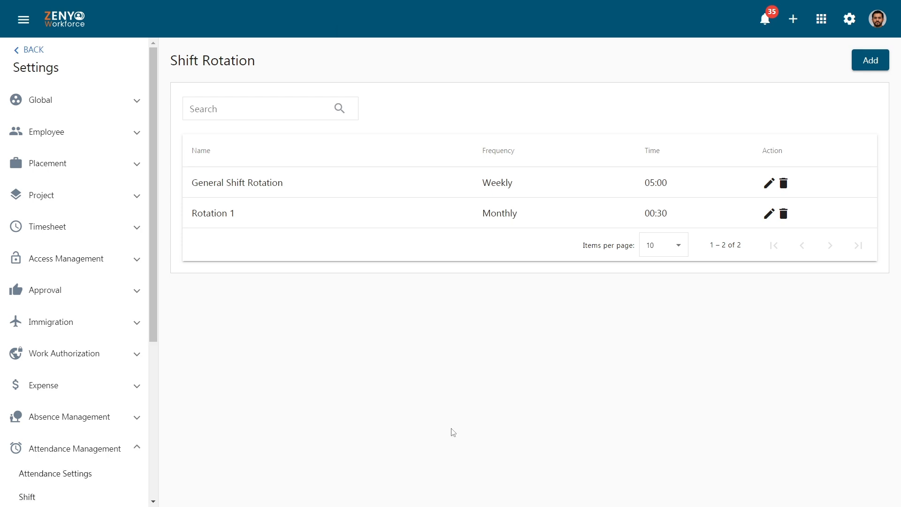
# Step: Open the Geo Restriction settings under Attendance Management and start adding a new geo restriction
pyautogui.scroll(-2, 121, 419)
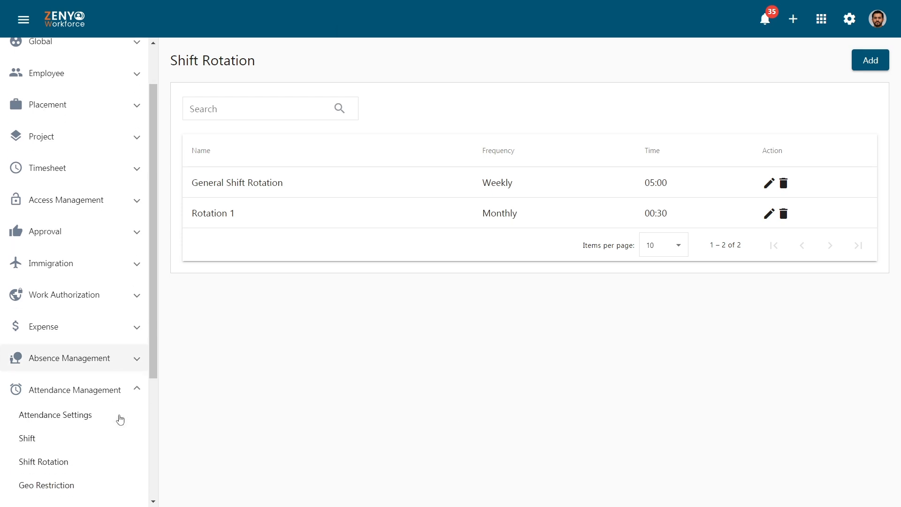
pyautogui.scroll(-2, 121, 419)
pyautogui.click(120, 424)
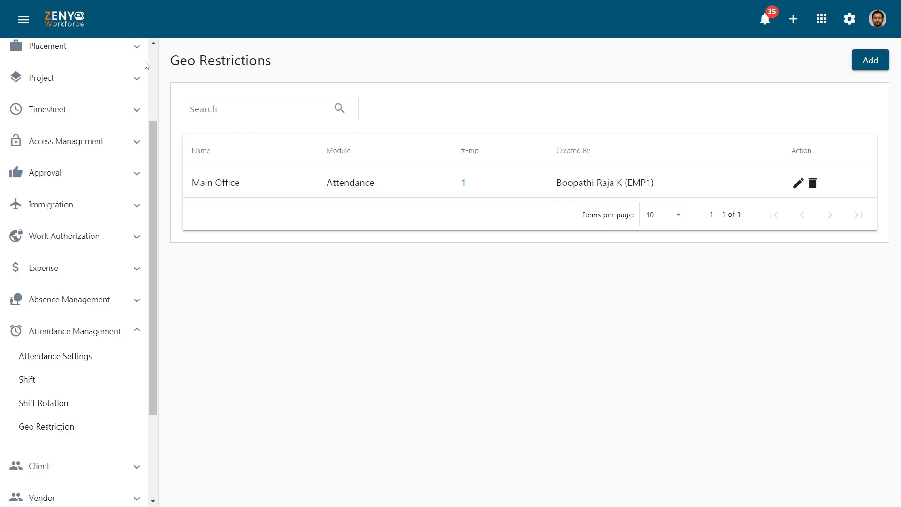
pyautogui.click(855, 60)
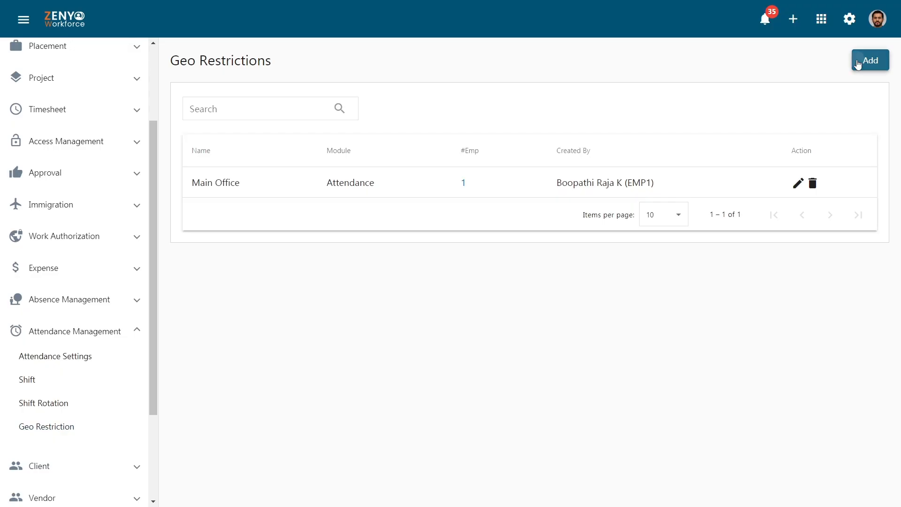
pyautogui.click(857, 60)
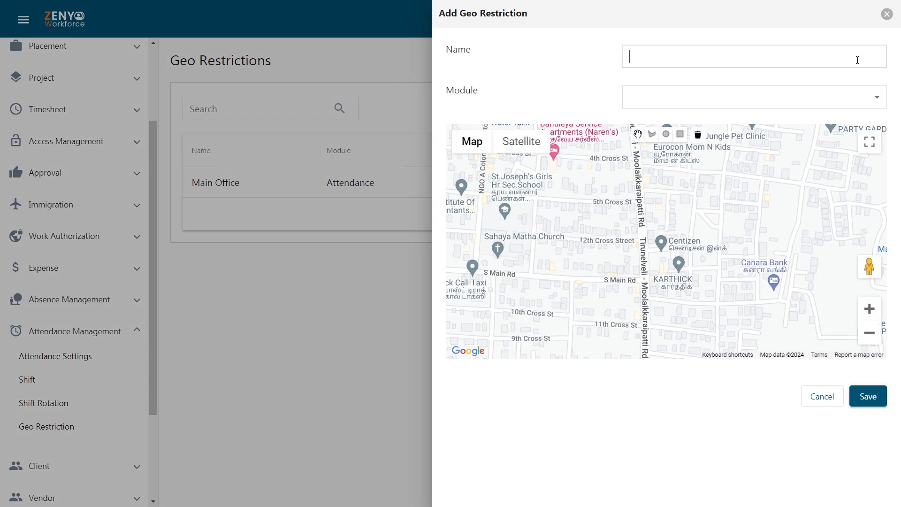
# Step: Name the new geo restriction Branch Office and assign it to the Attendance module
pyautogui.write('Branch Office')
pyautogui.click(857, 96)
pyautogui.click(857, 123)
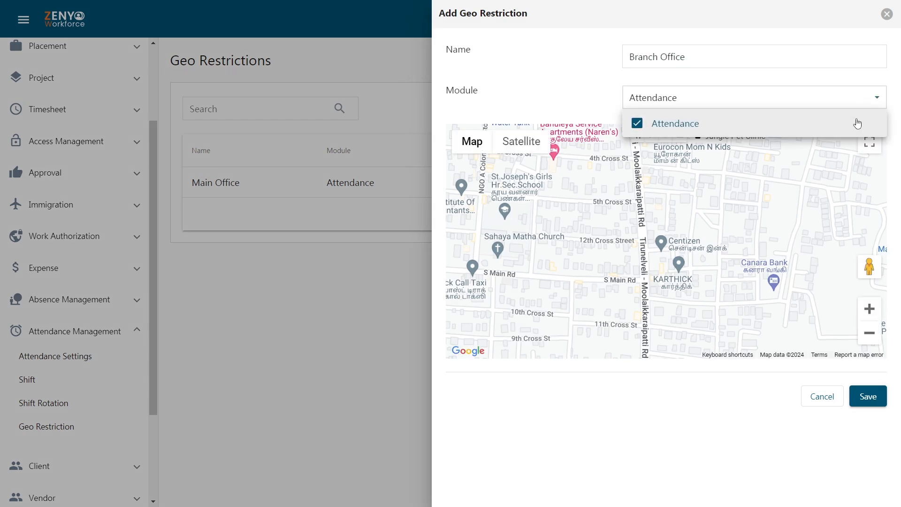
pyautogui.click(856, 104)
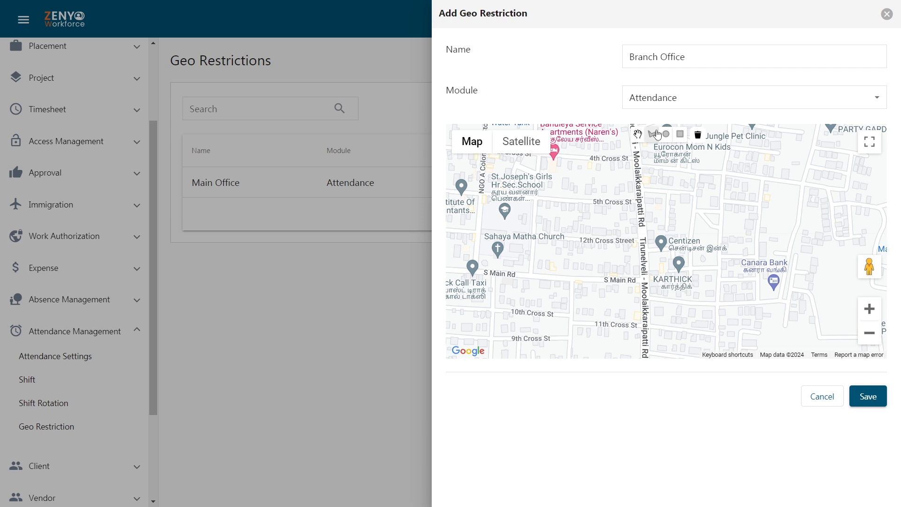
# Step: Draw a four-sided polygon boundary around the Centizen location on the map and save the Branch Office geo restriction
pyautogui.click(653, 136)
pyautogui.moveTo(652, 228); pyautogui.dragTo(709, 267)
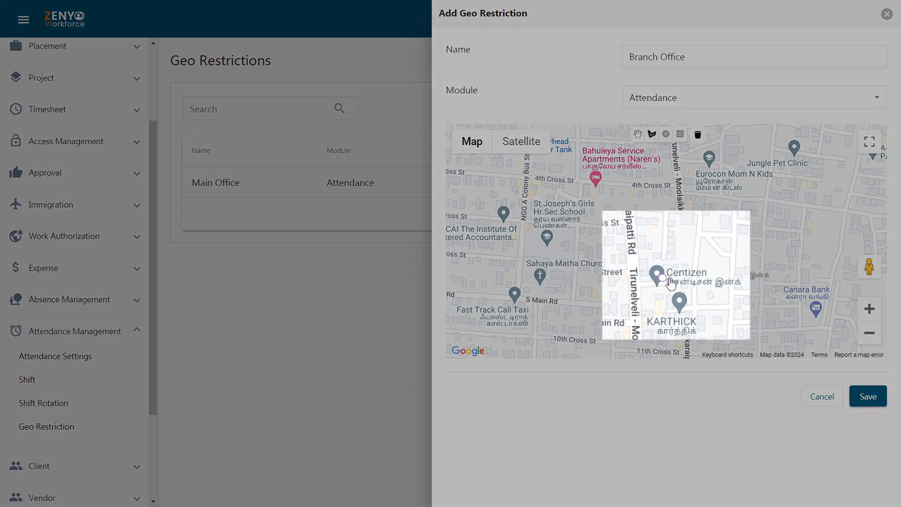
pyautogui.click(708, 273)
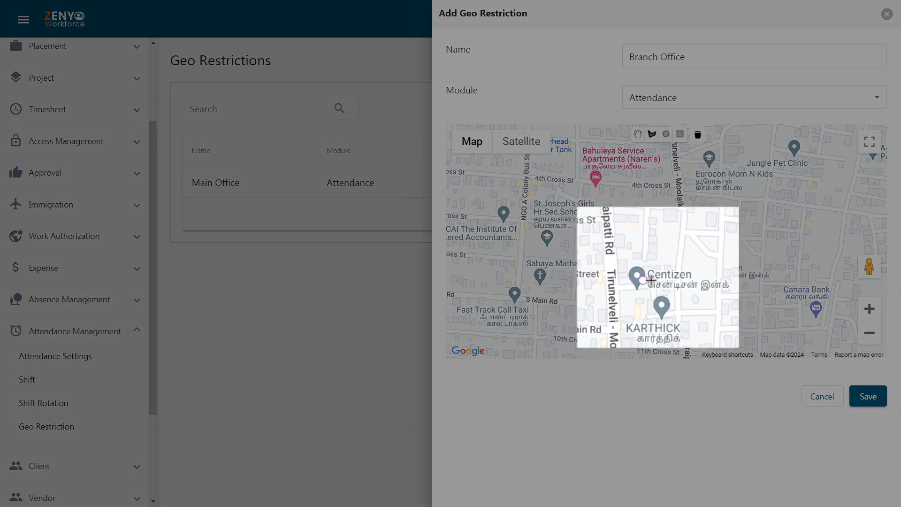
pyautogui.click(689, 275)
pyautogui.click(685, 291)
pyautogui.click(638, 293)
pyautogui.click(643, 280)
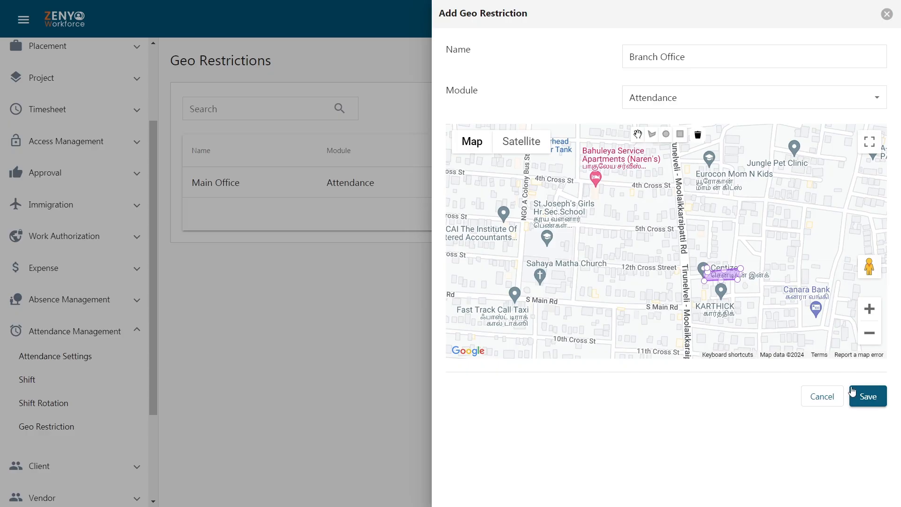
pyautogui.click(852, 392)
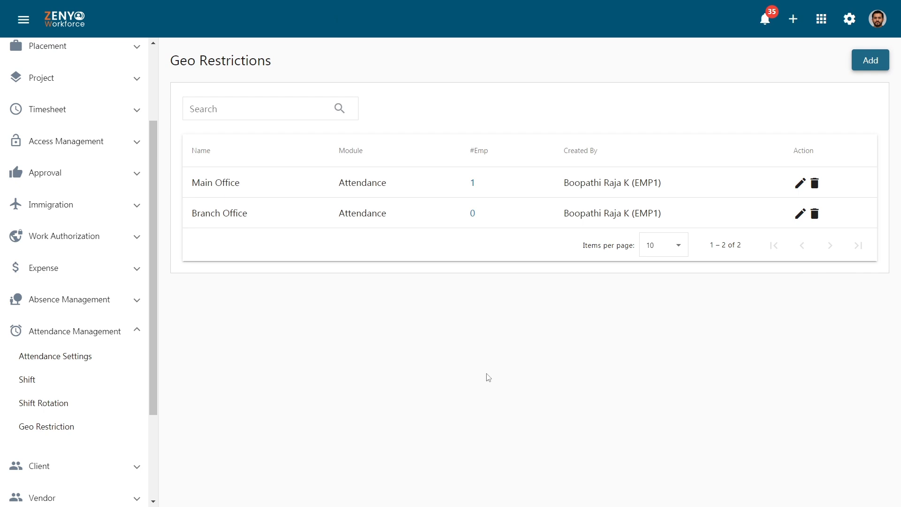
# Step: Add the first available employee from the All Employees list to the Branch Office geo restriction and save the assignment
pyautogui.click(472, 215)
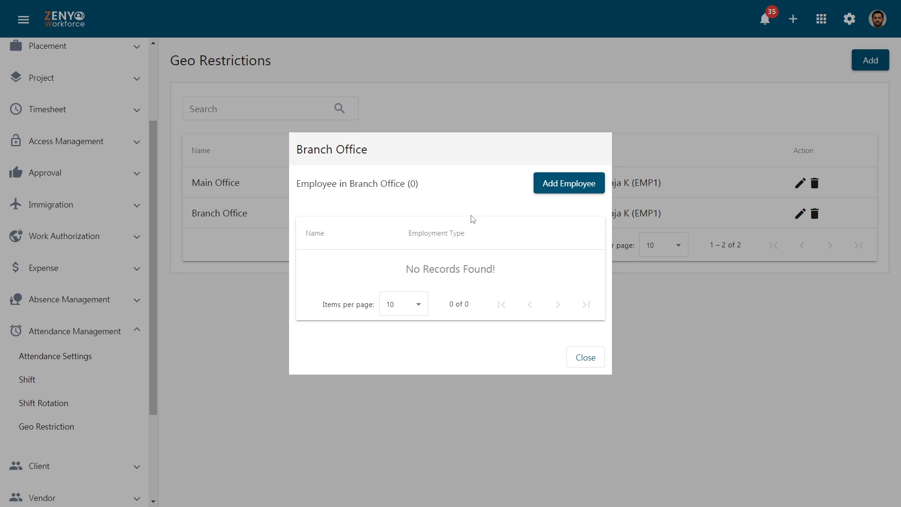
pyautogui.click(575, 189)
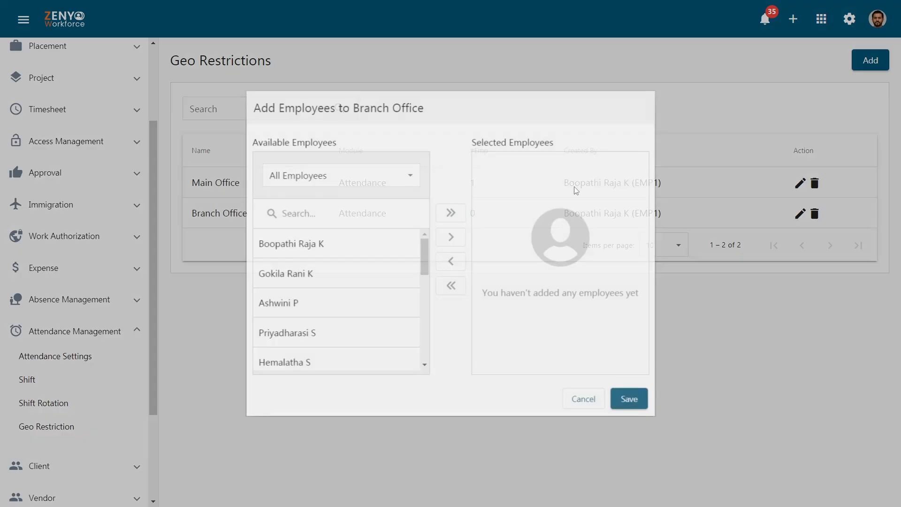
pyautogui.click(365, 187)
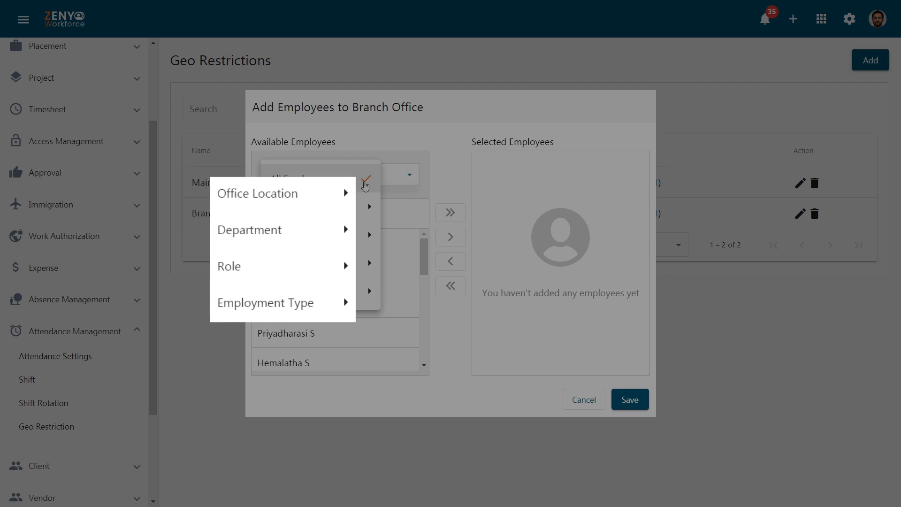
pyautogui.click(365, 186)
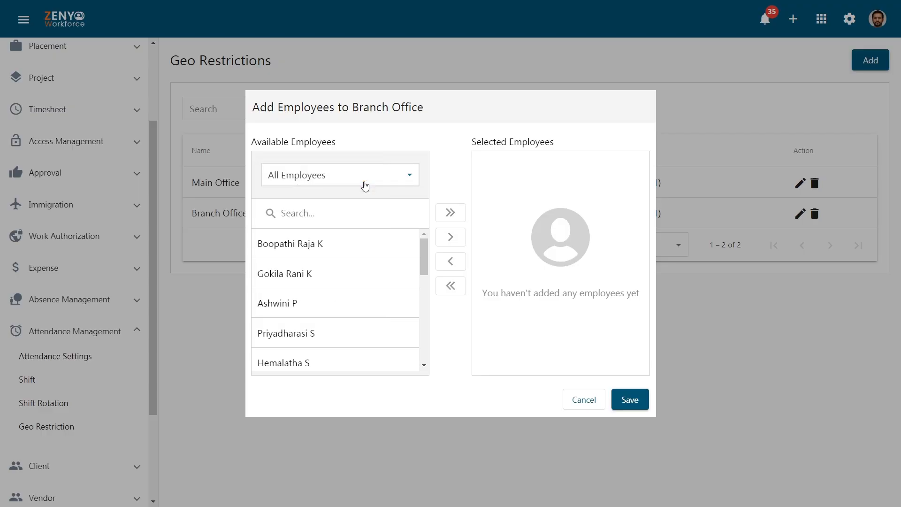
pyautogui.click(352, 254)
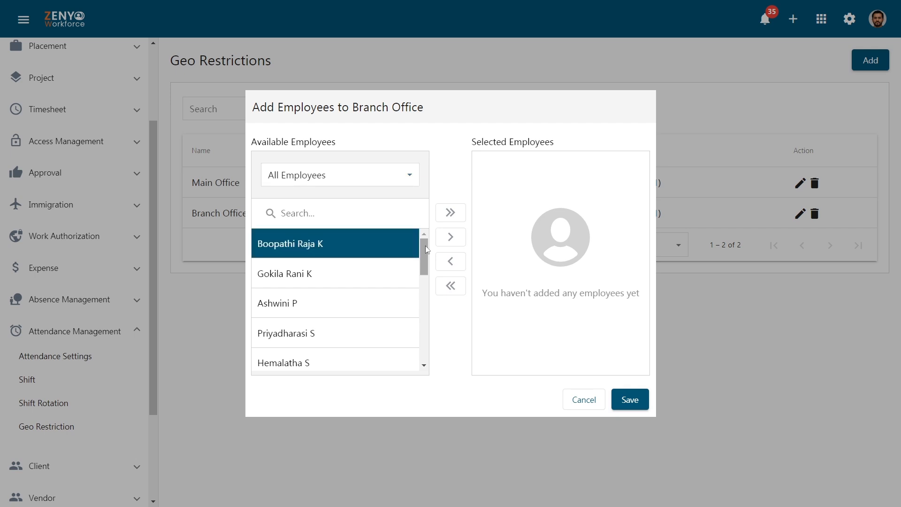
pyautogui.click(450, 238)
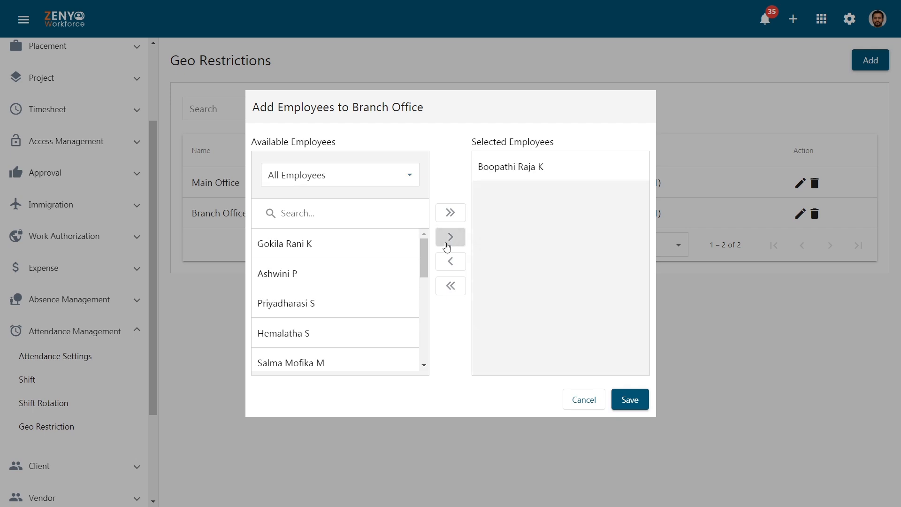
pyautogui.click(634, 401)
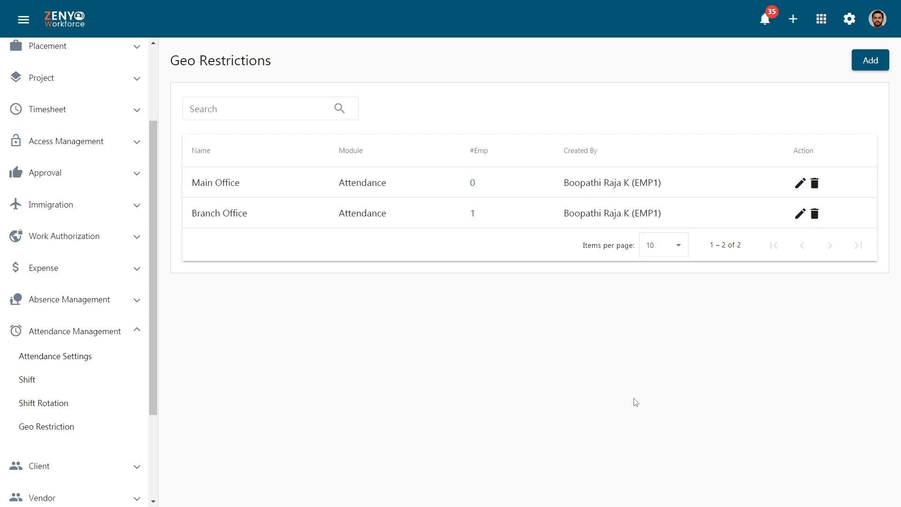
# Step: Open the Branch Office geo restriction for editing and update it as is, and delete the Main Office geo restriction
pyautogui.click(800, 215)
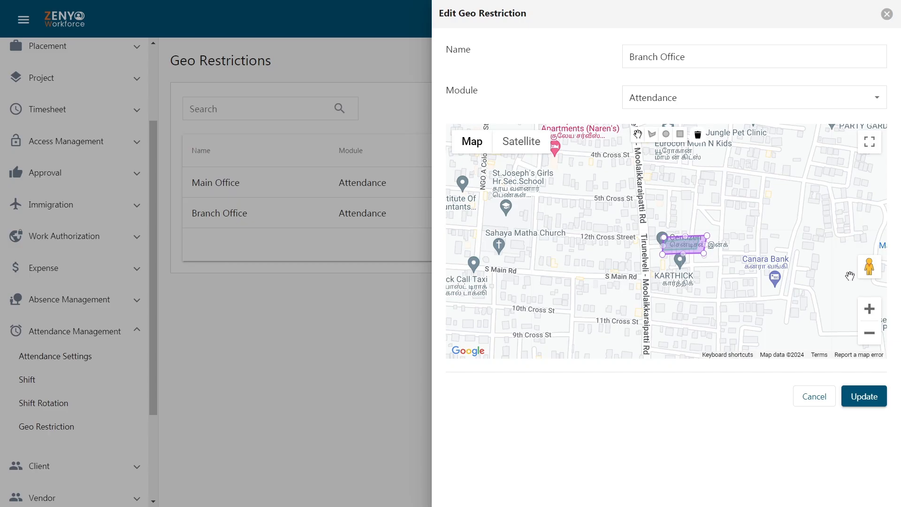
pyautogui.click(855, 396)
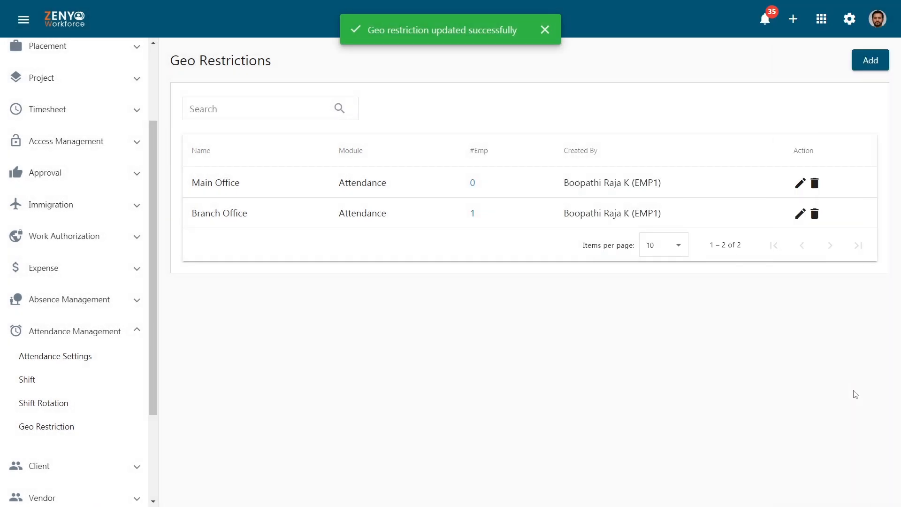
pyautogui.click(814, 214)
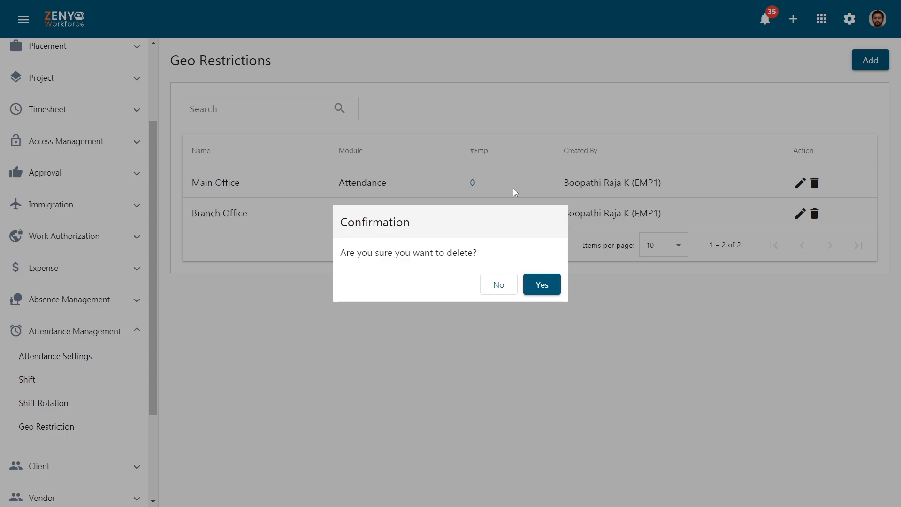
pyautogui.click(534, 281)
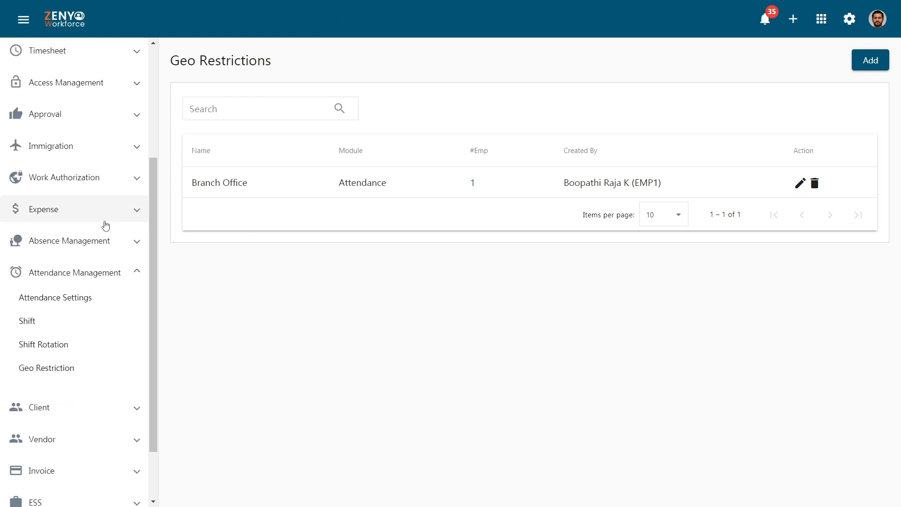
# Step: Return to the Dashboard and turn on Work Location in the profile information
pyautogui.scroll(3, 105, 225)
pyautogui.click(90, 56)
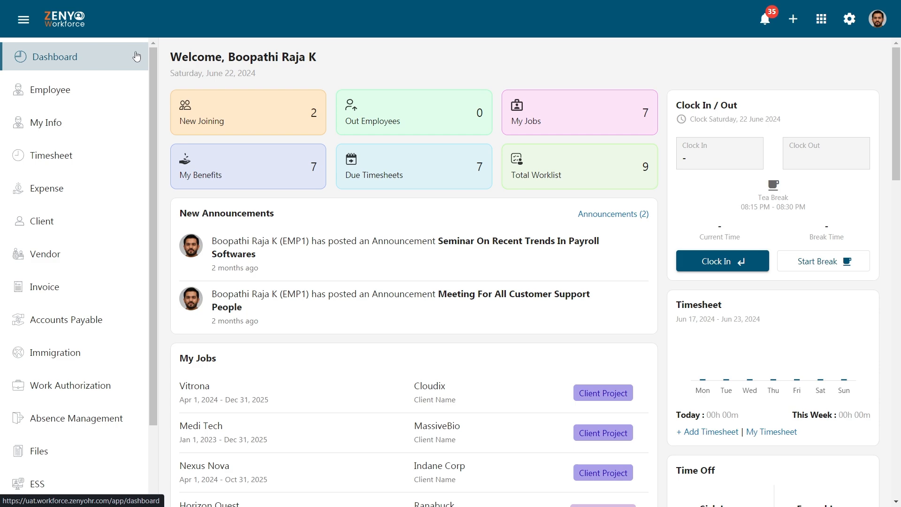
pyautogui.click(878, 19)
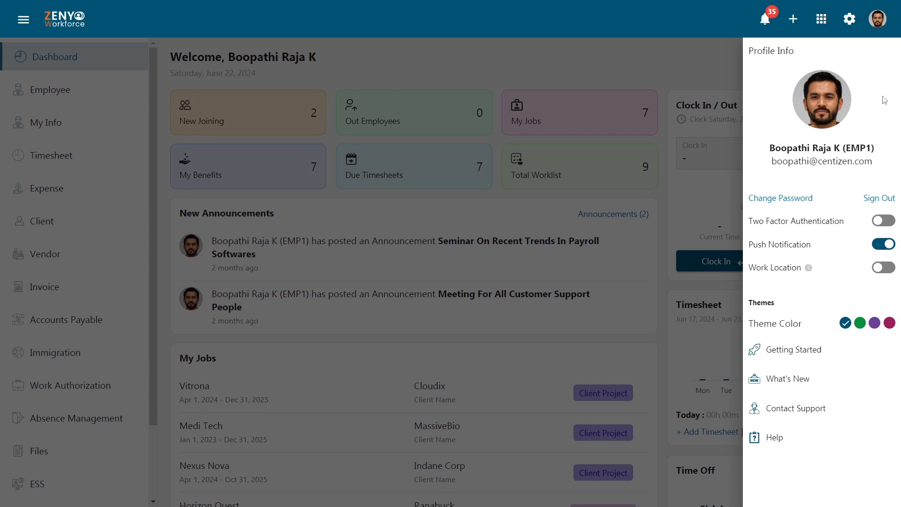
pyautogui.click(883, 268)
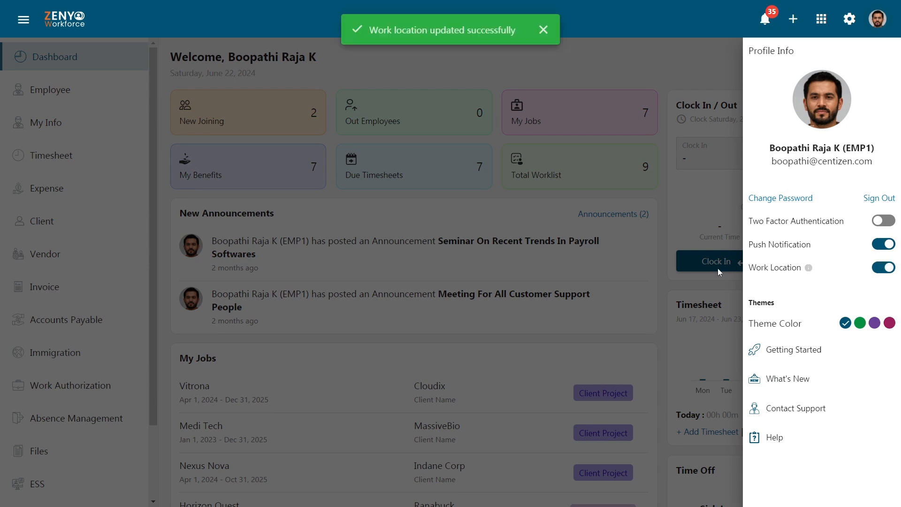
# Step: Close the profile information, and clock in and out from the dashboard
pyautogui.click(702, 268)
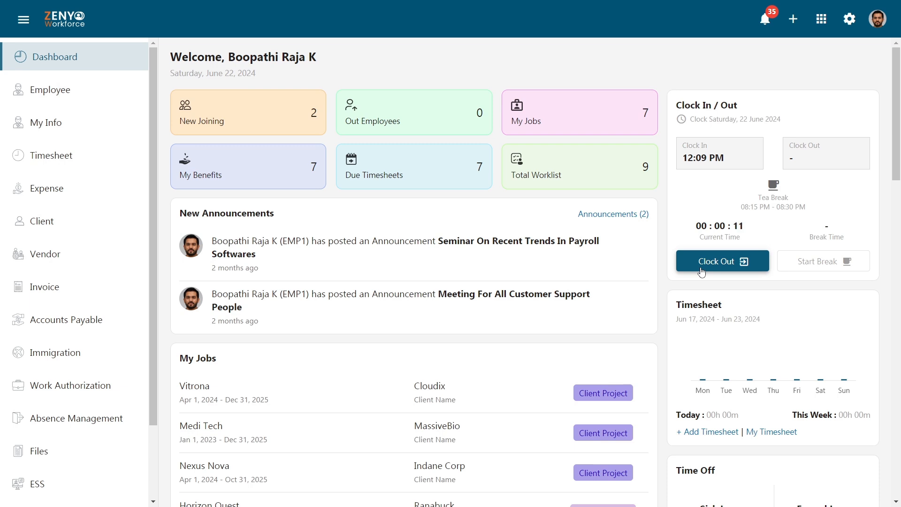
pyautogui.click(702, 271)
pyautogui.click(702, 272)
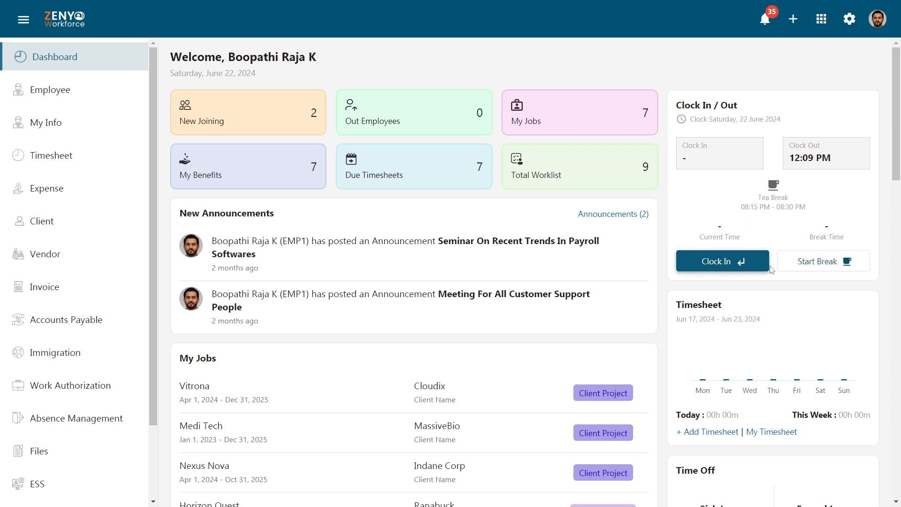
# Step: Start and end a break from the dashboard, and clock in and out once more
pyautogui.click(793, 271)
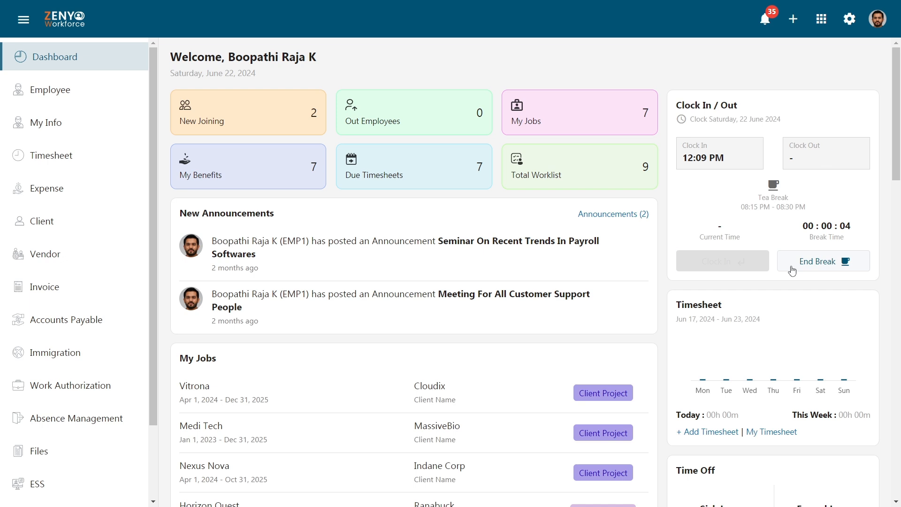
pyautogui.click(792, 271)
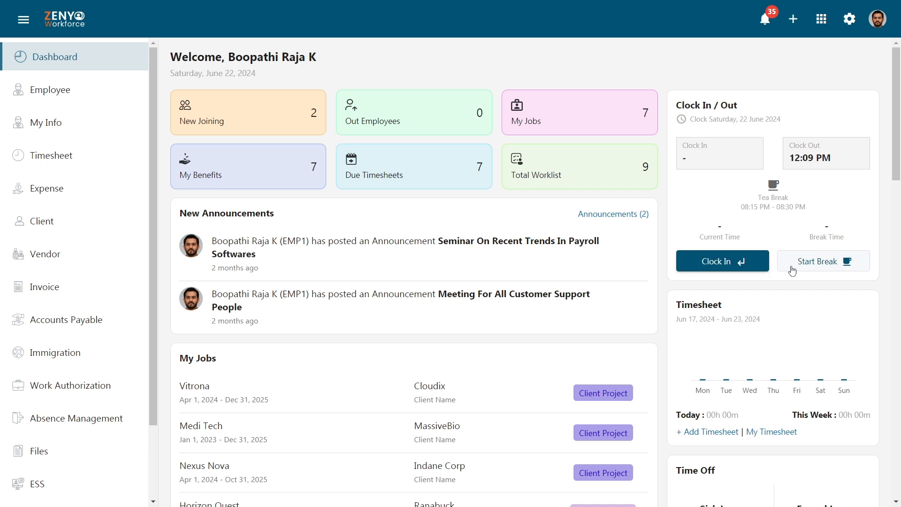
pyautogui.click(755, 271)
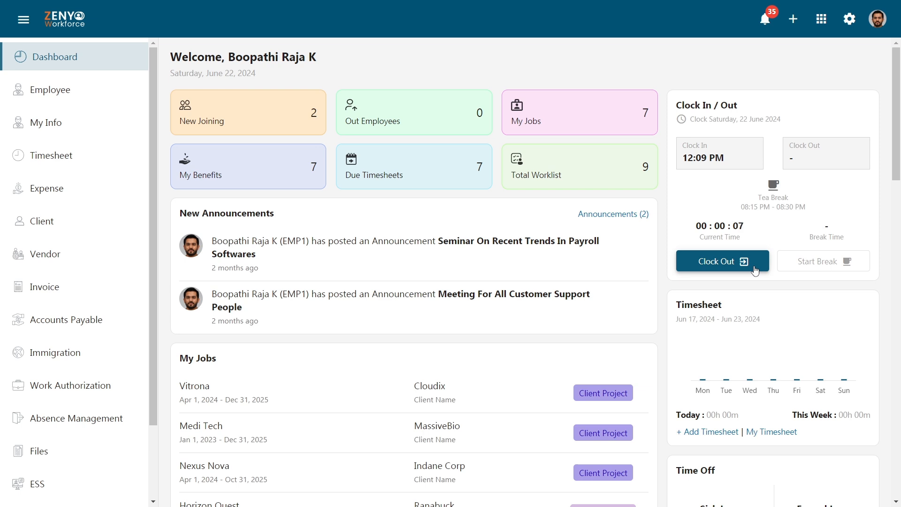
pyautogui.click(755, 271)
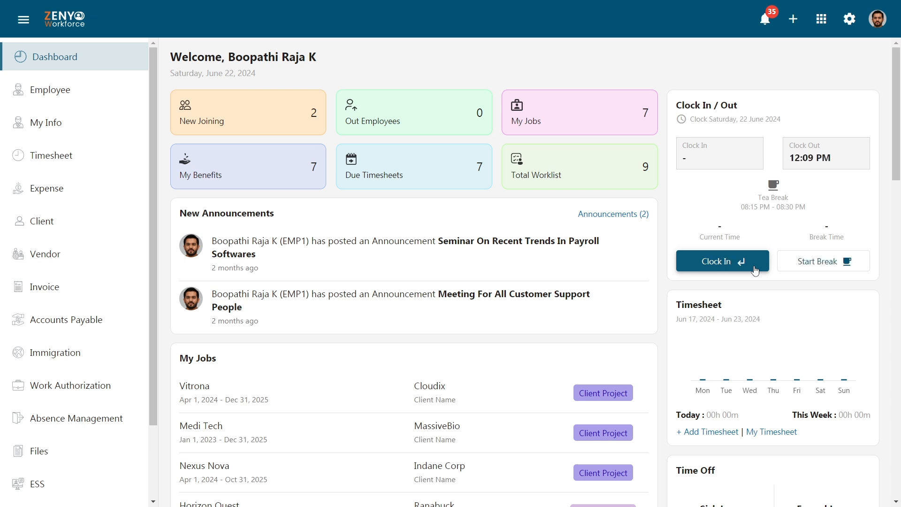